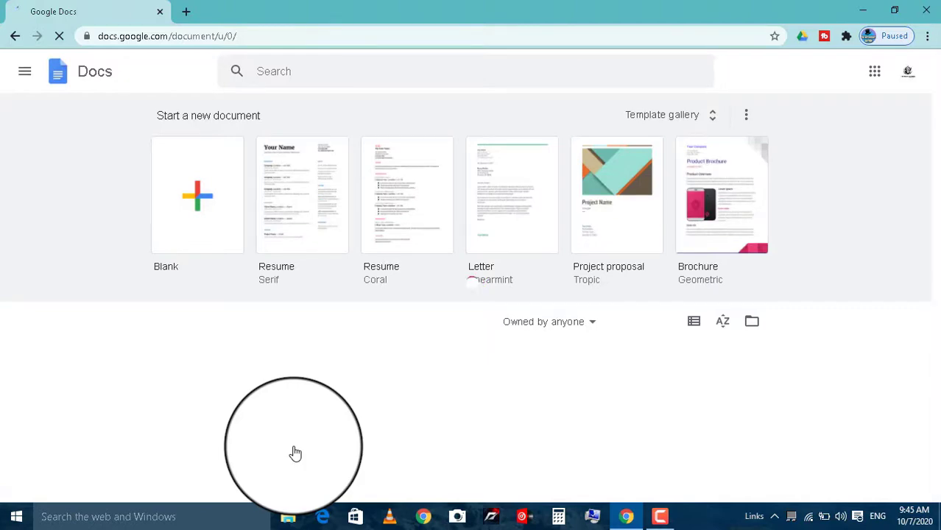
Step: Switch from Google Docs to Google Forms and create a blank form
click(177, 195)
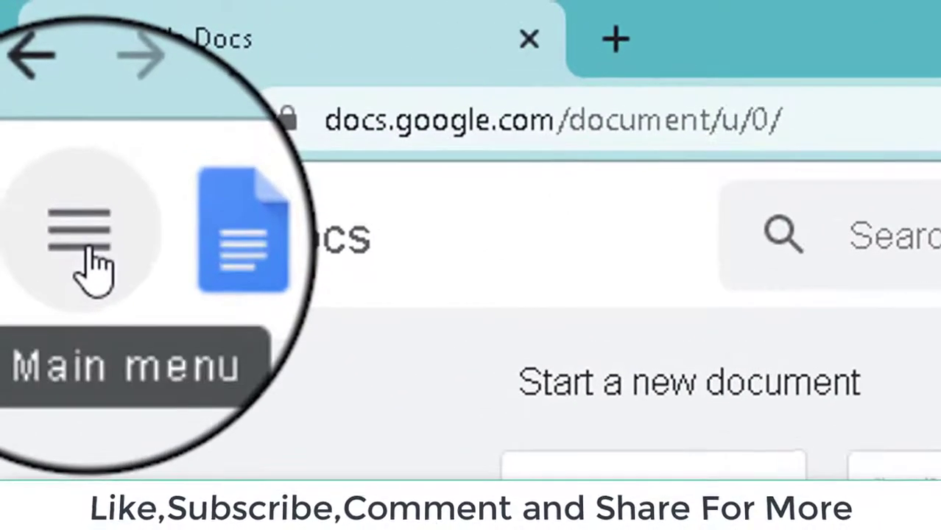
click(25, 72)
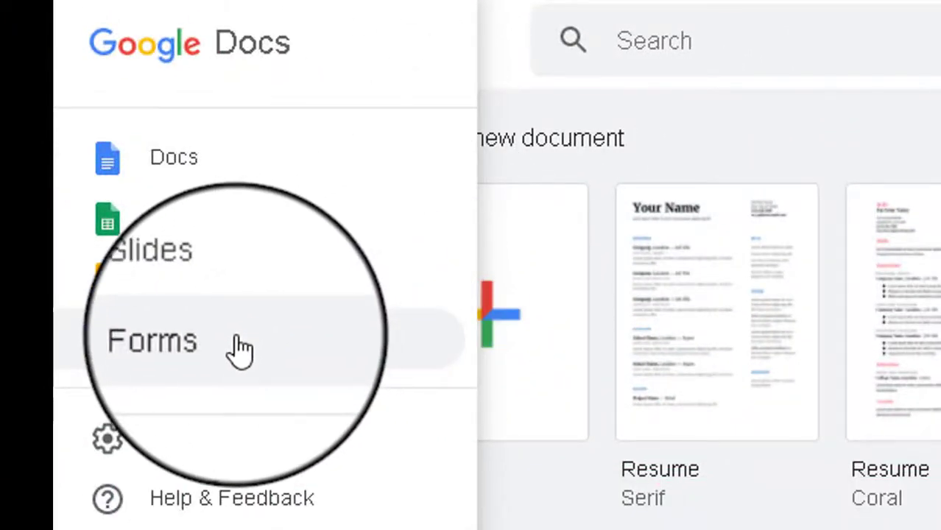
click(237, 347)
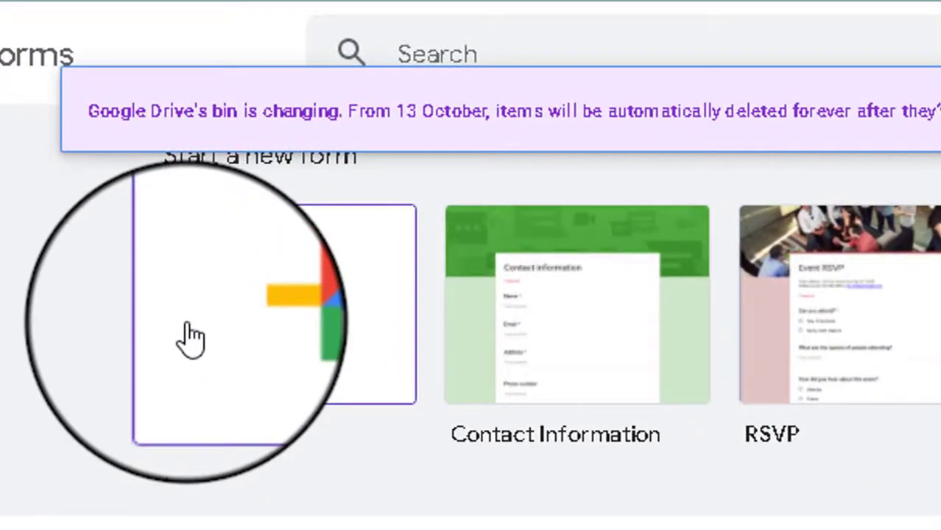
click(166, 192)
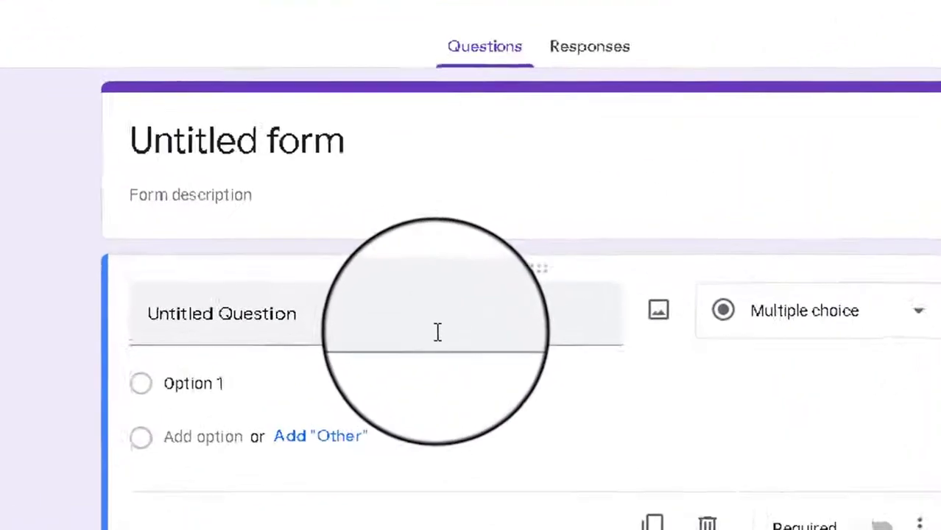
Step: Replace the untitled question's text with "1. what is the full form of cpu?"
click(409, 282)
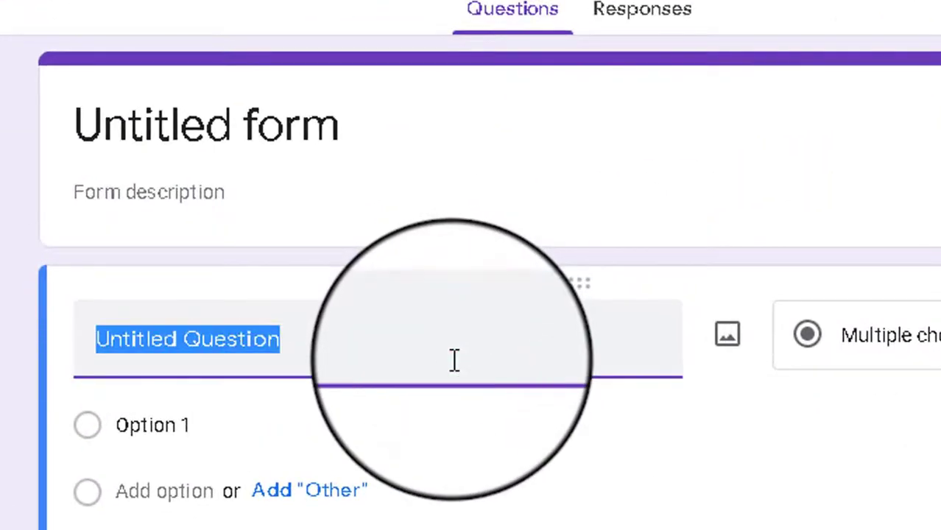
key(BackSpace)
text(1.)
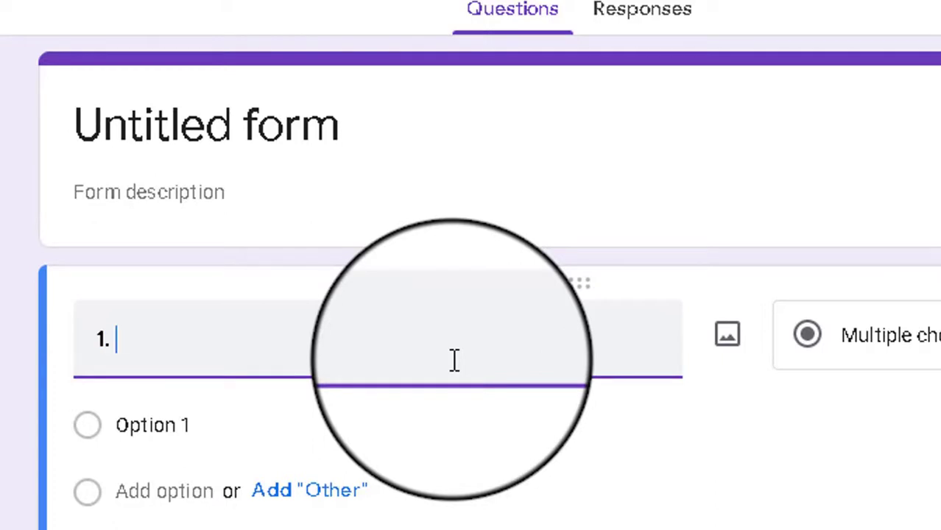
text( what)
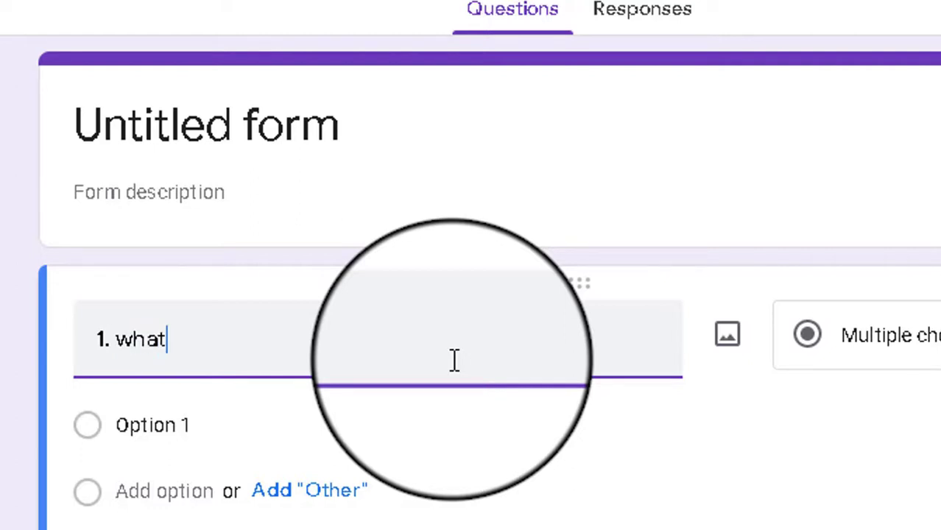
text( is the )
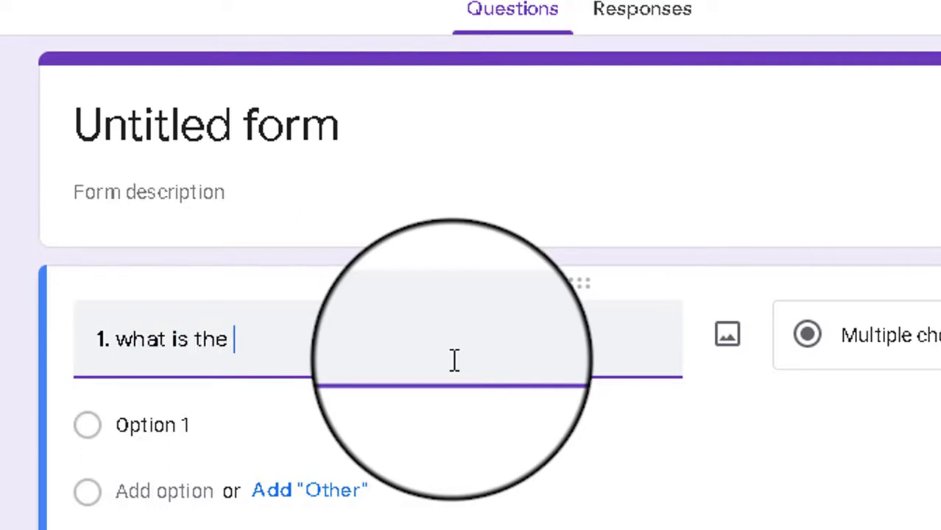
text(fyull form)
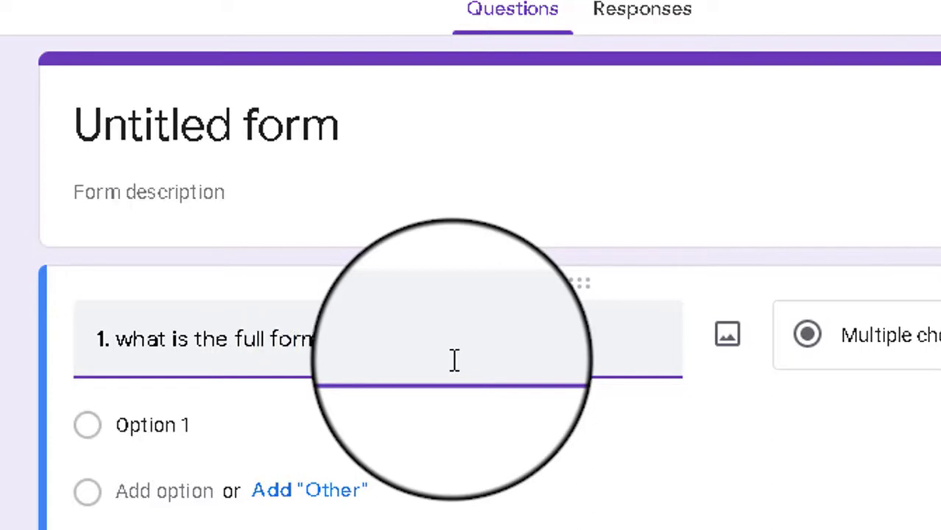
text( of cpu?)
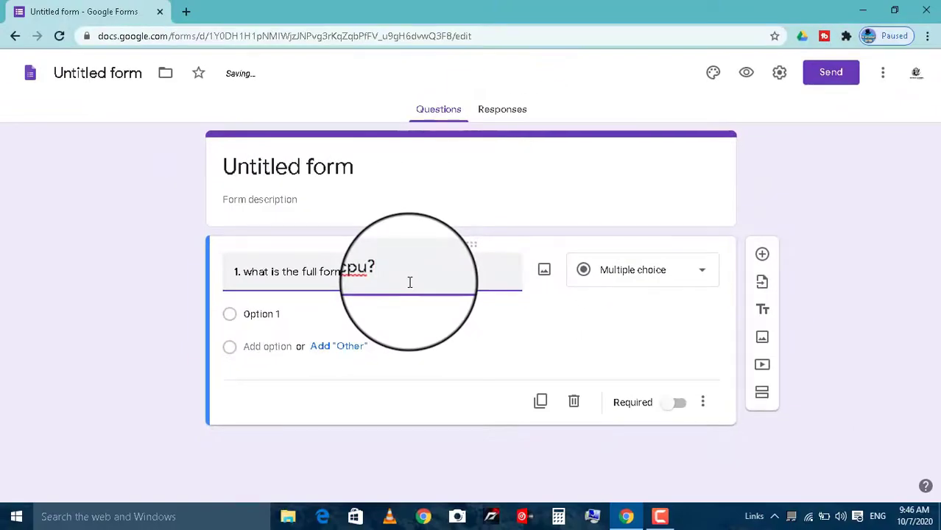
Step: Set the CPU question's answer type to Multiple choice
click(325, 312)
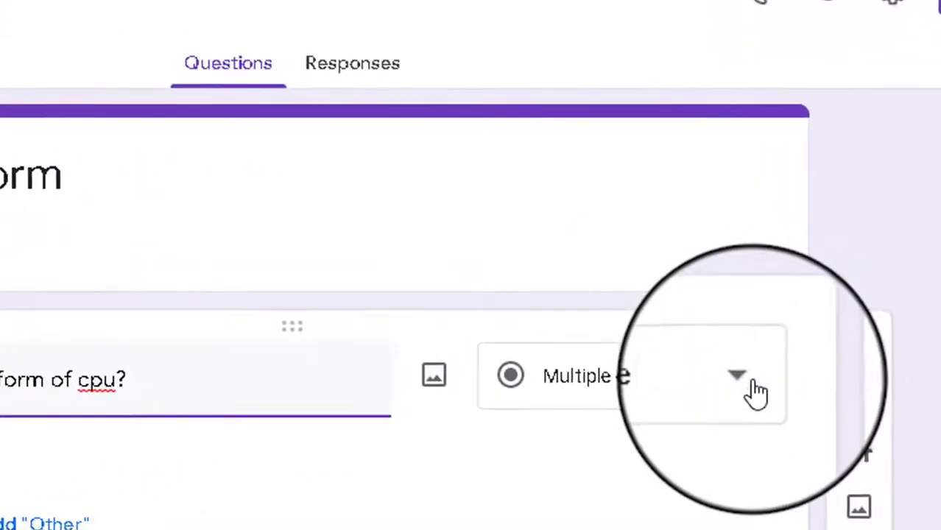
click(702, 271)
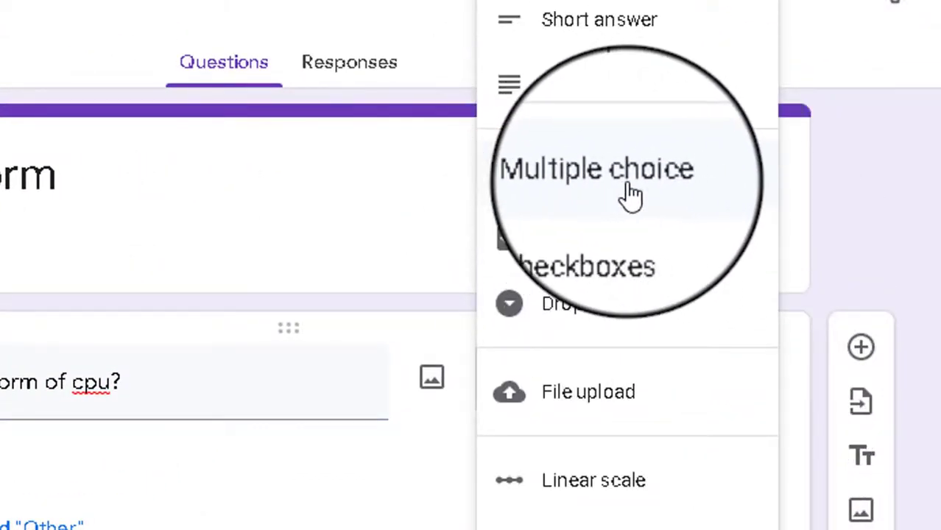
click(625, 189)
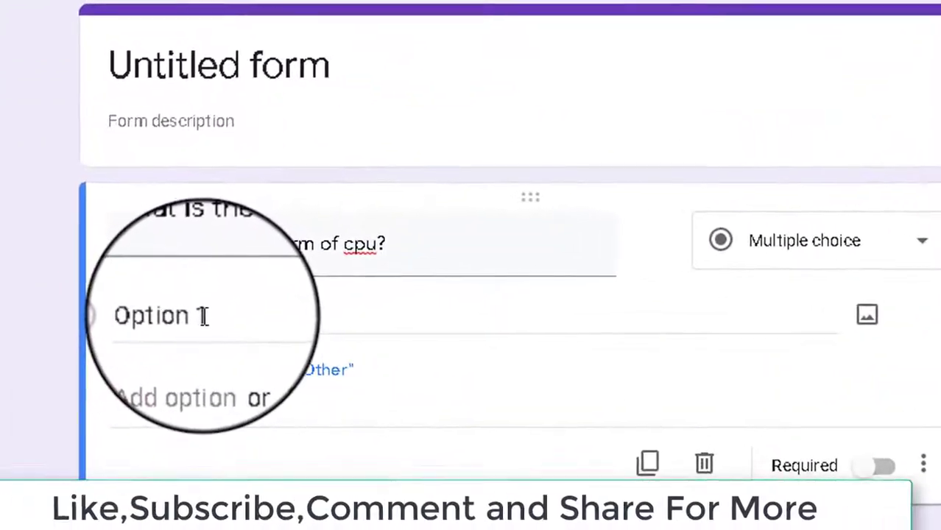
Step: Set the question's first answer option to "Command processing unit"
click(275, 313)
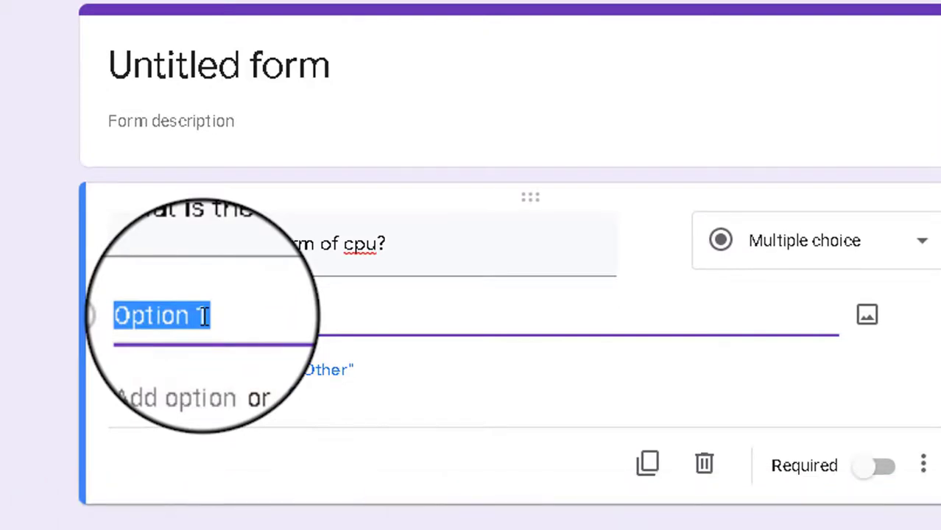
text(C)
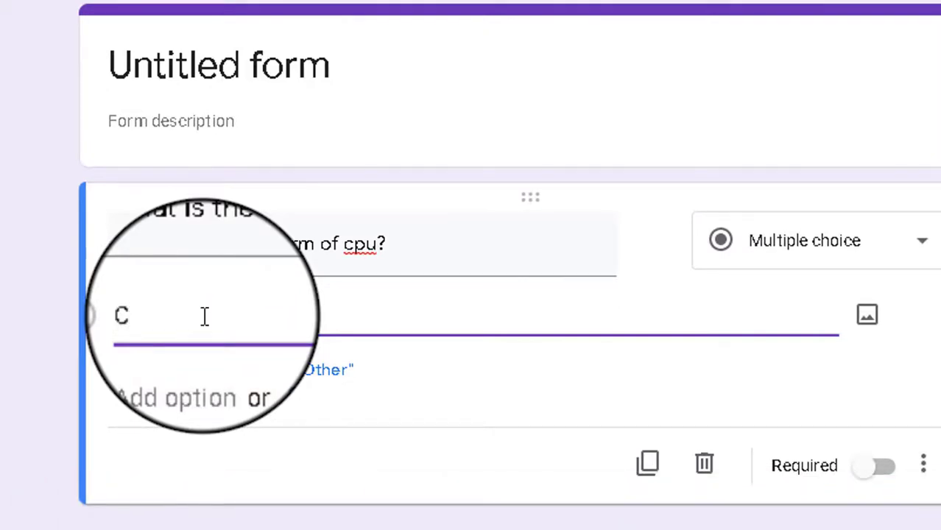
text(omman)
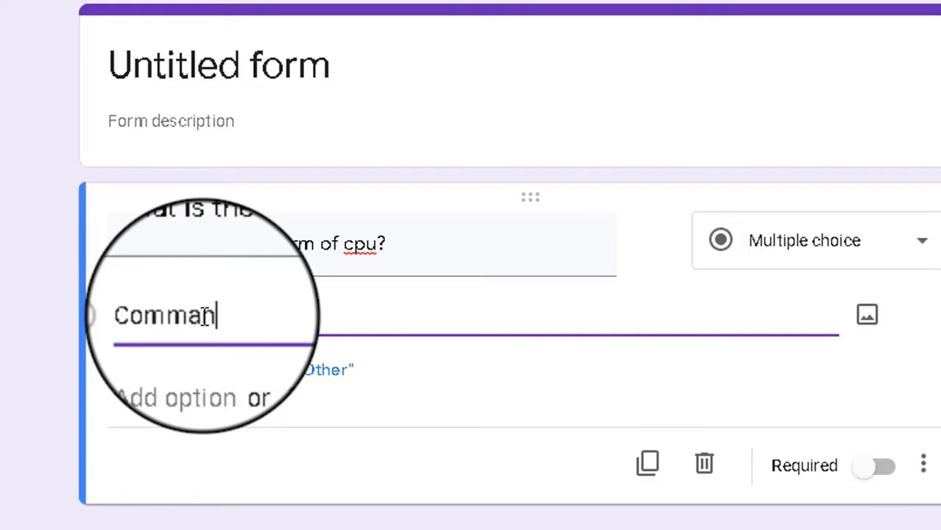
text(d proce)
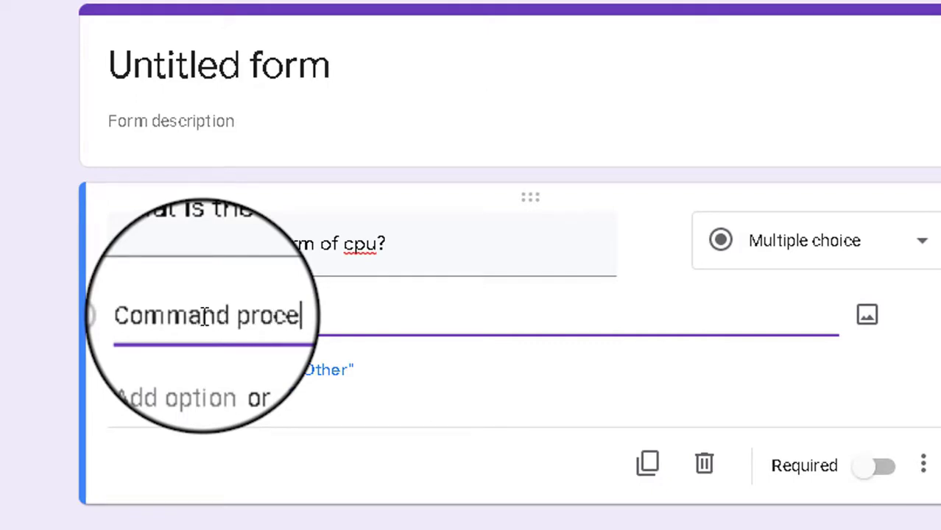
text(ssing unit)
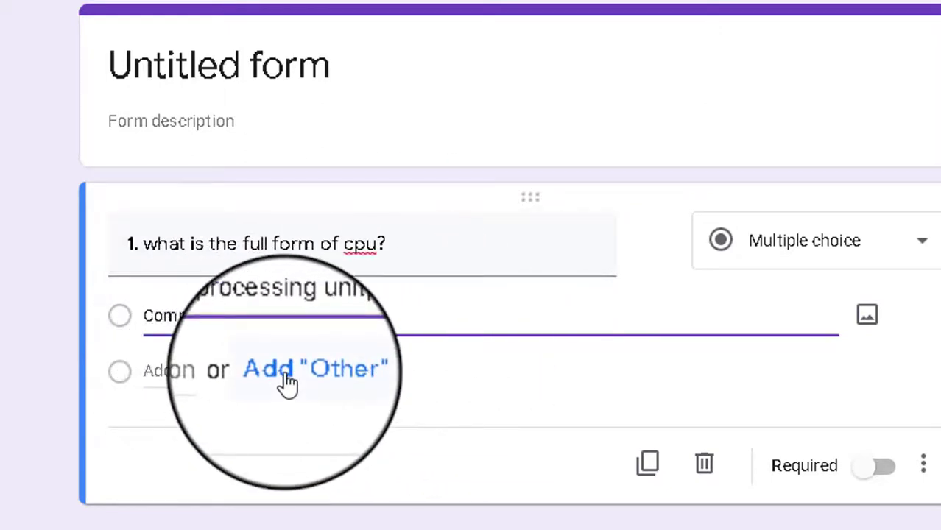
Step: Add "Central processing unit" as the second answer option
click(196, 375)
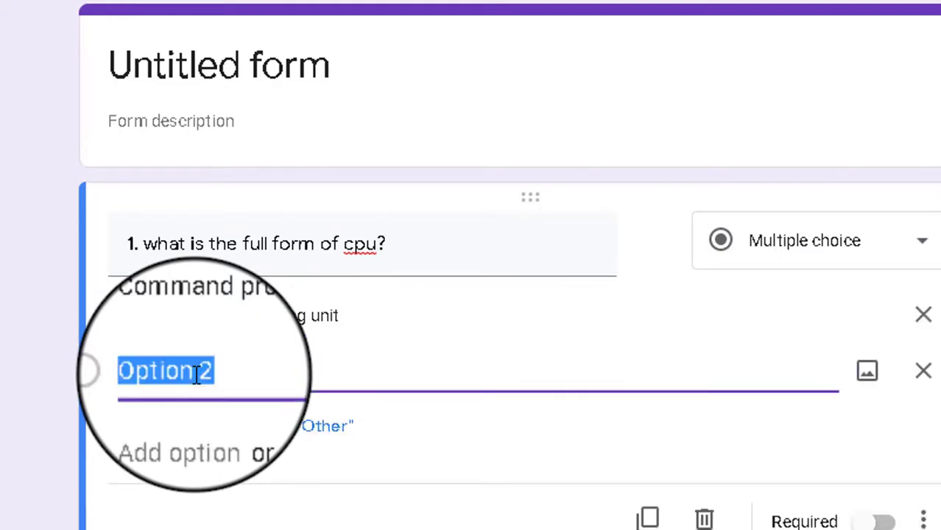
text(c)
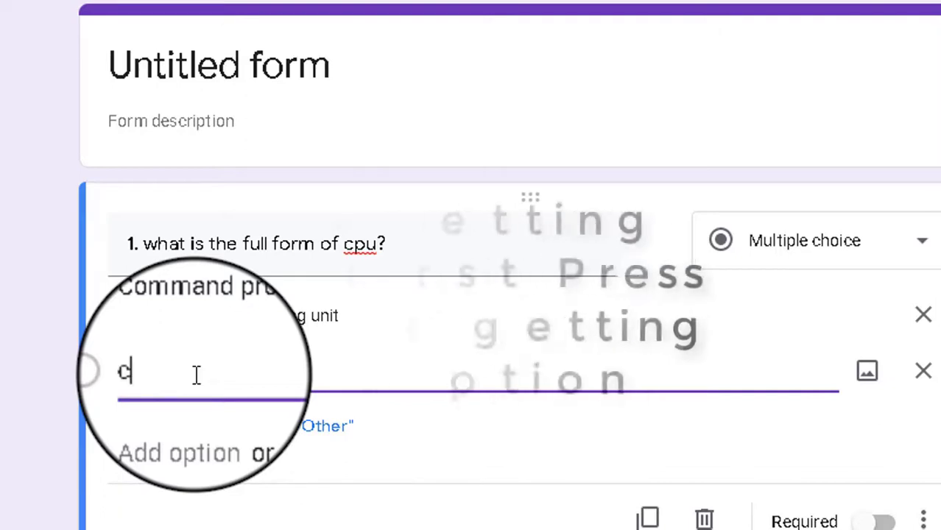
key(BackSpace)
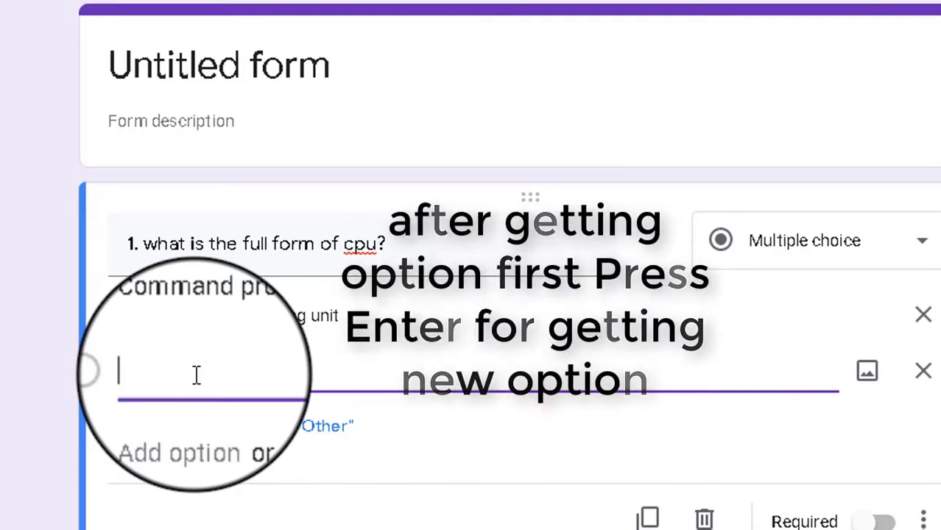
text(Central pro)
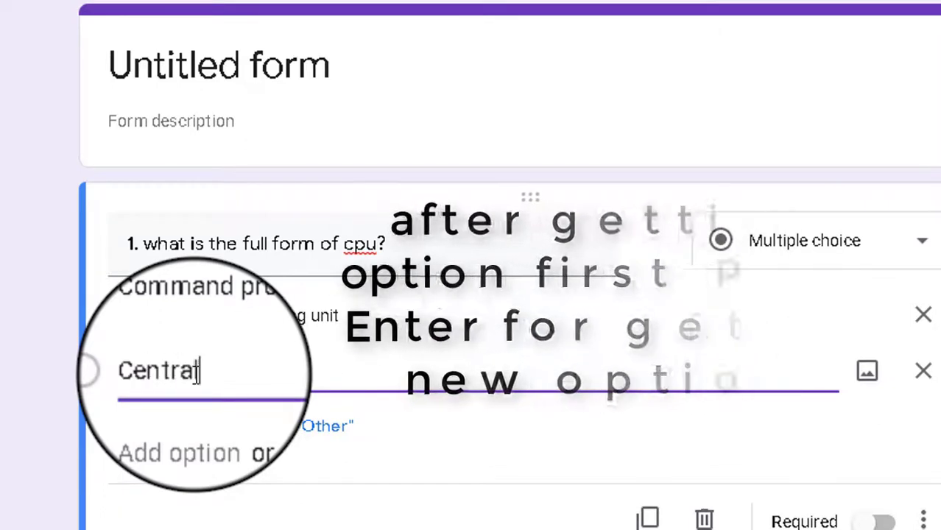
text(cessin)
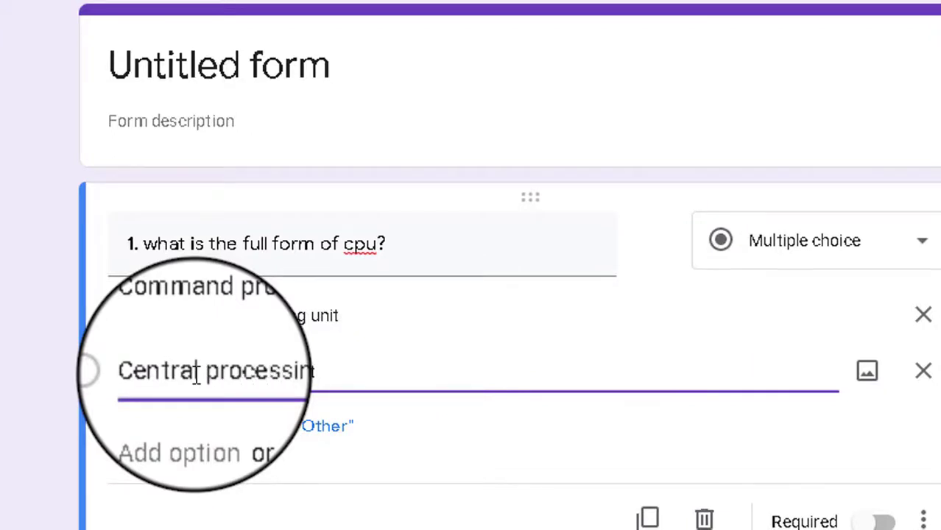
key(Return)
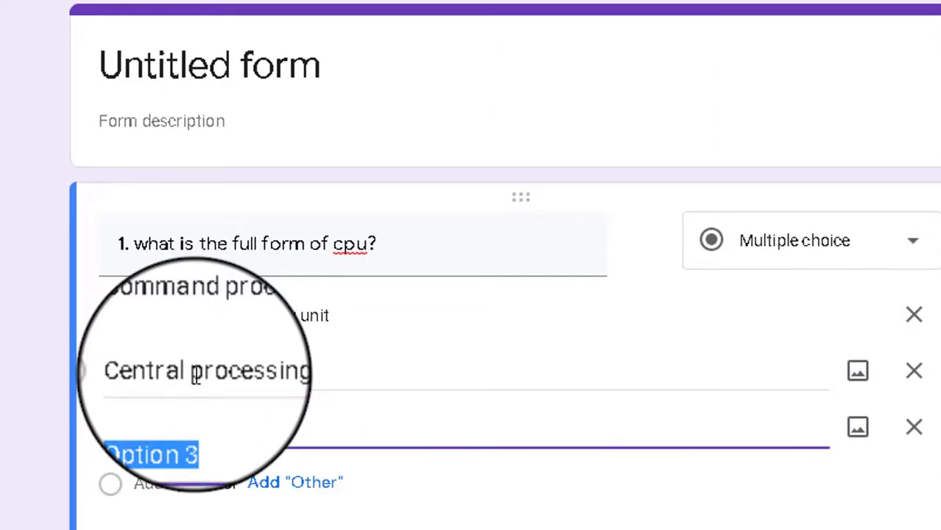
Step: Add "Command Prompt Unit" and "Central Prompt Unit" as the third and fourth answer options
text(c)
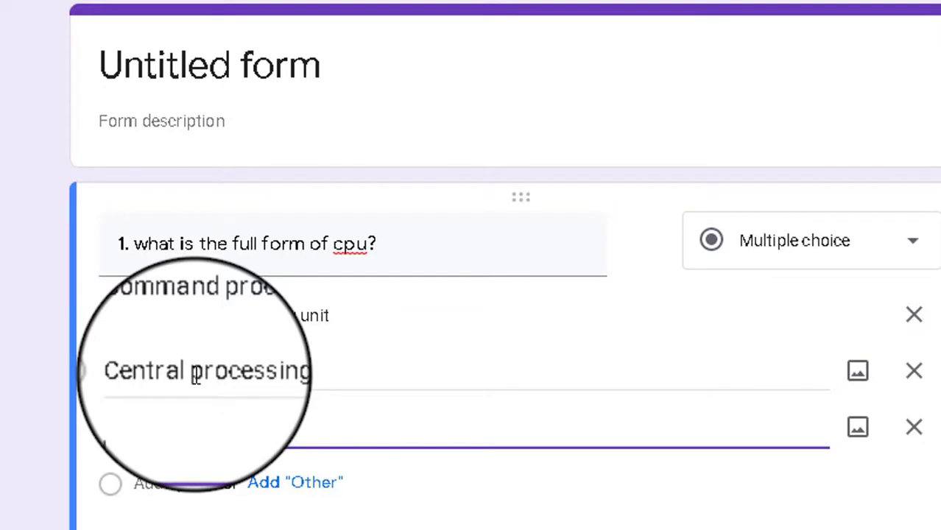
text(Comman)
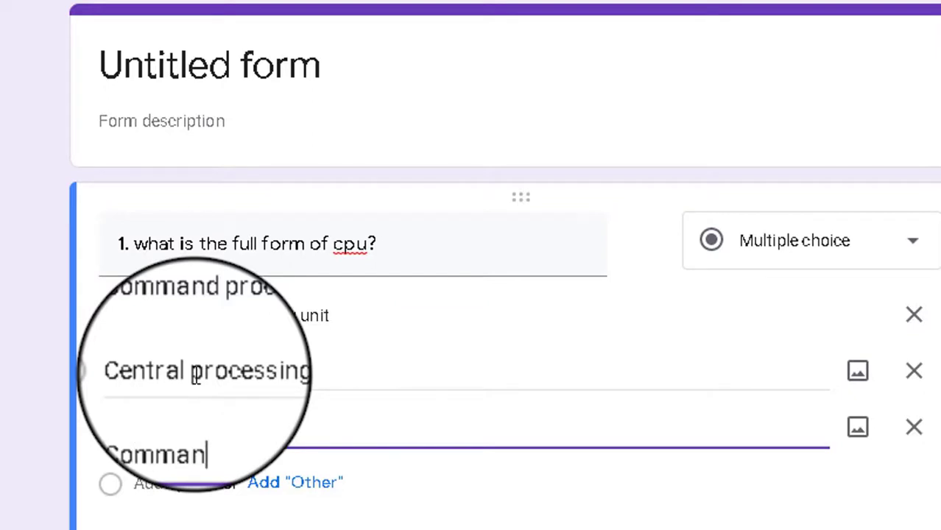
text(d Prom)
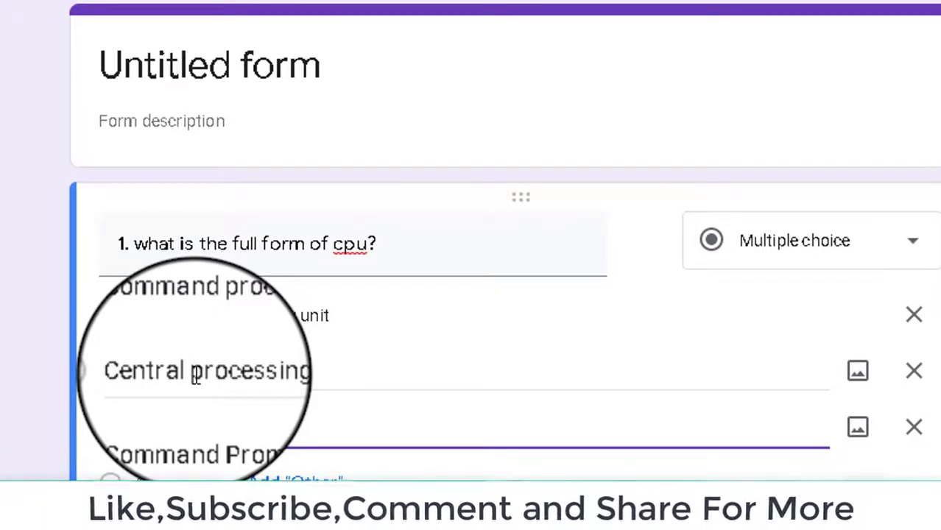
text(pt unit)
key(Return)
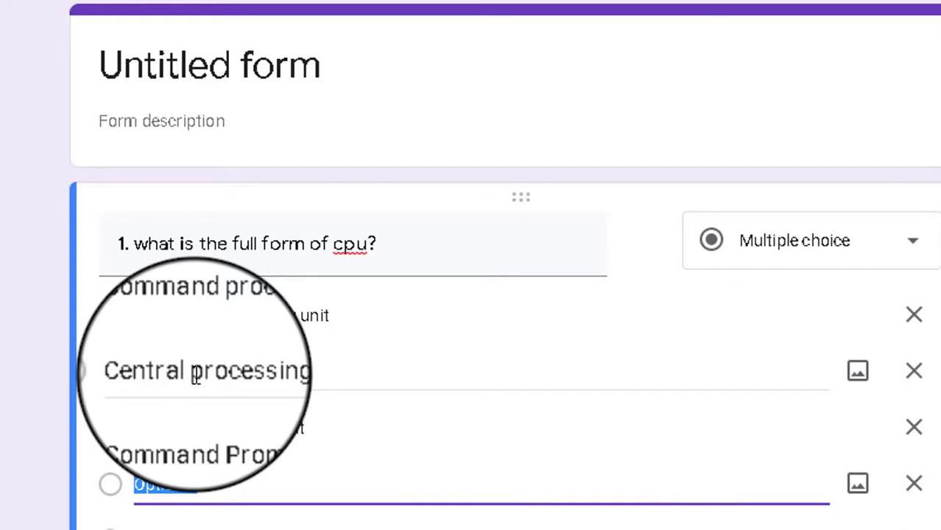
text(Central Prompt)
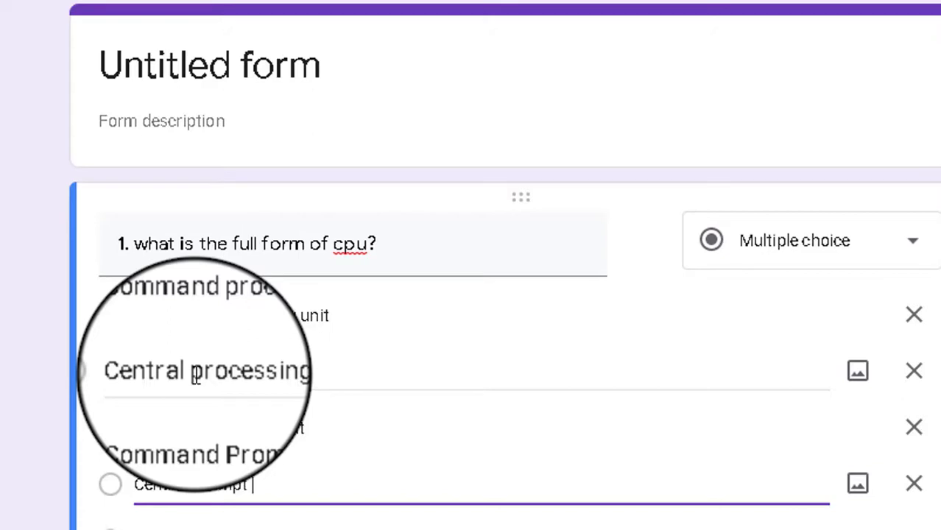
text(nit)
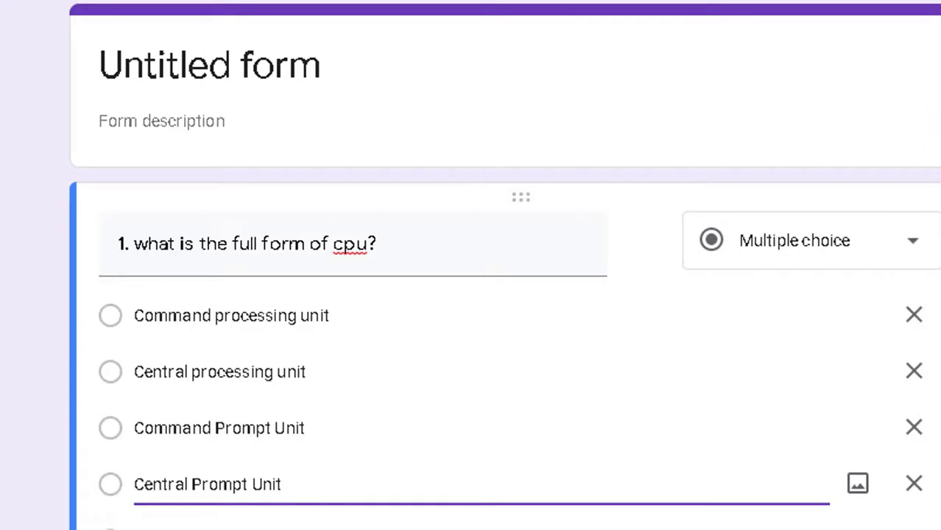
Step: Make the CPU question required and shuffle its option order
scroll(505, 295, down, 1)
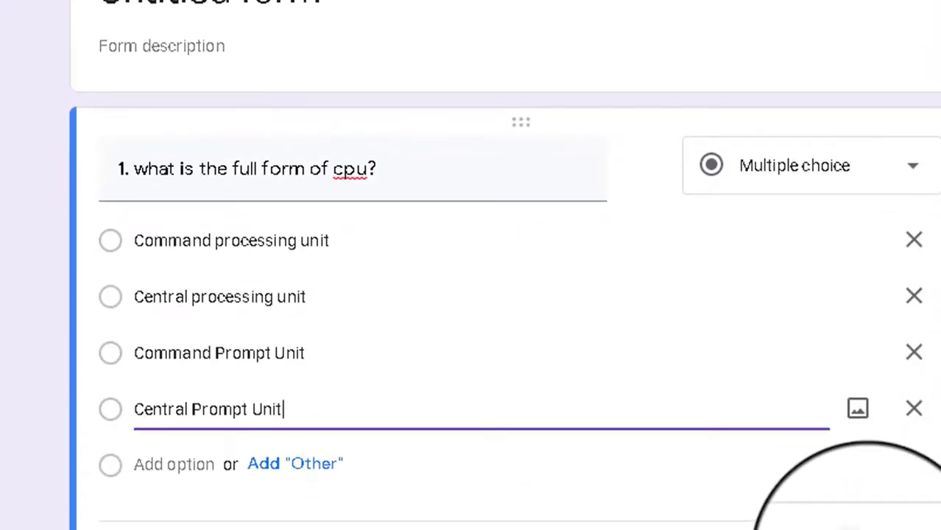
click(860, 524)
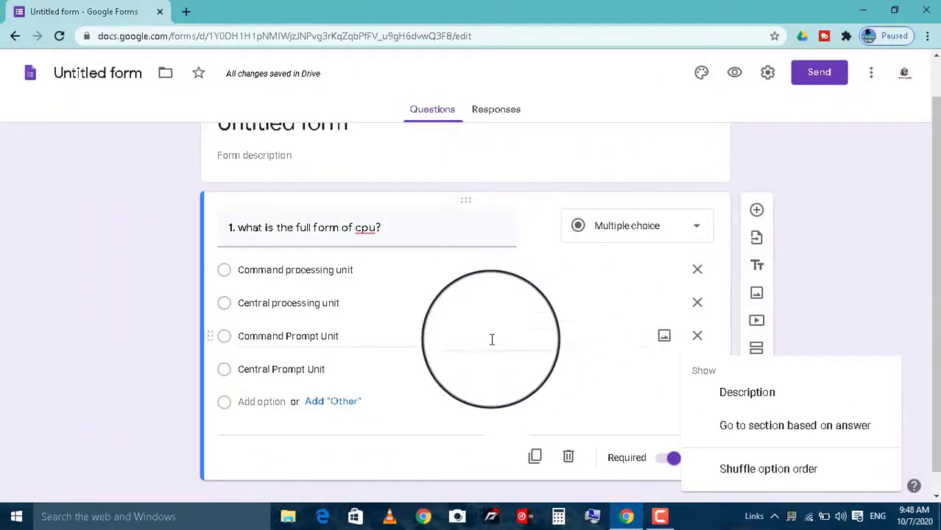
click(762, 471)
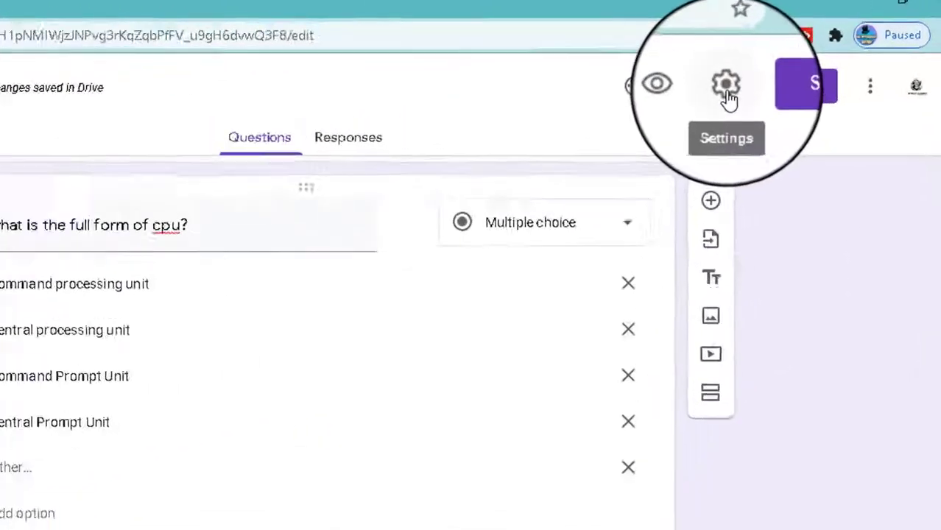
Step: In the form's settings, turn on email address collection and make the form a quiz, saving the changes
click(768, 73)
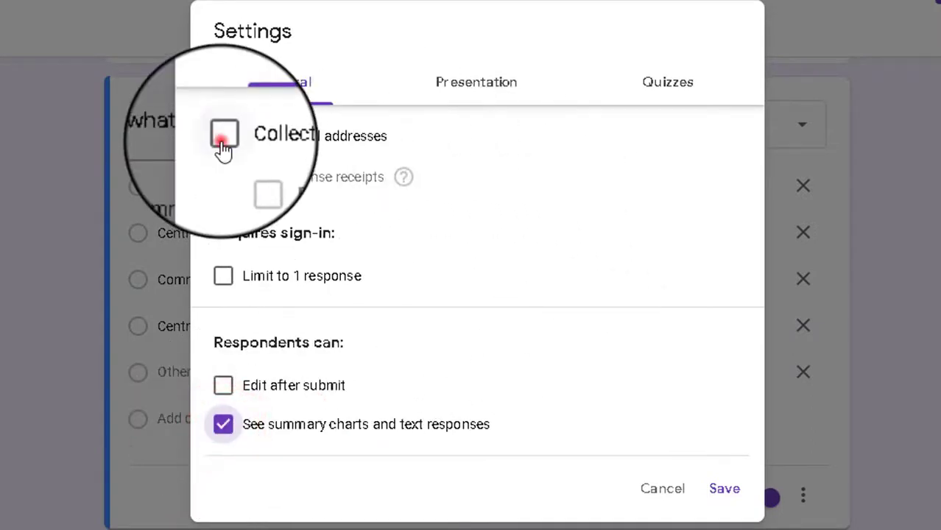
click(498, 87)
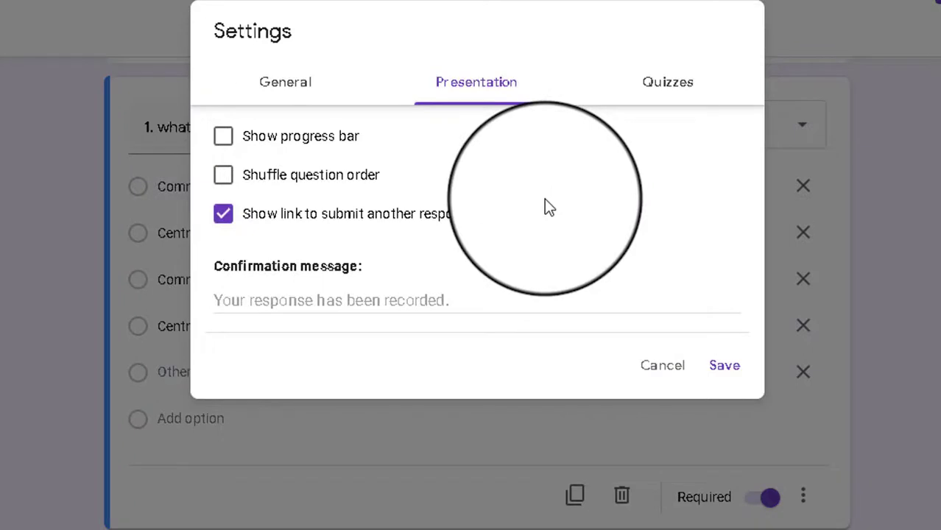
click(651, 85)
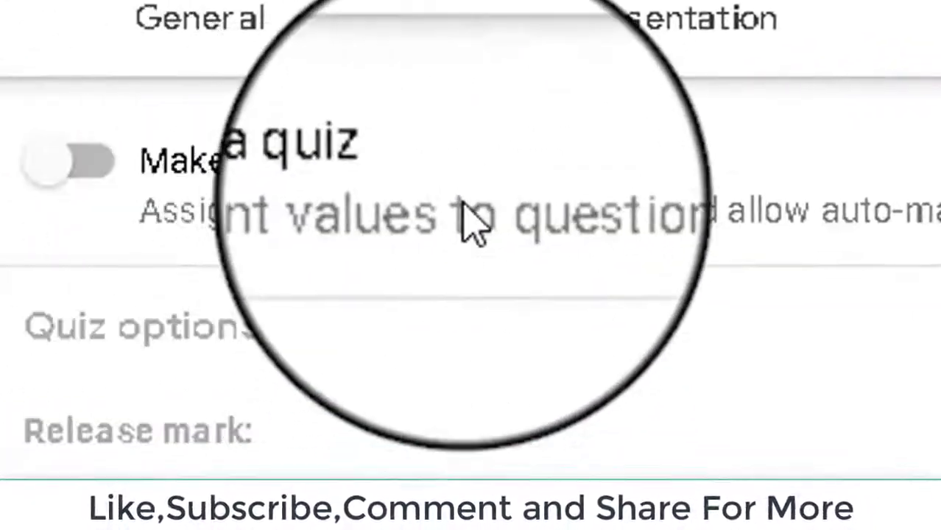
click(68, 161)
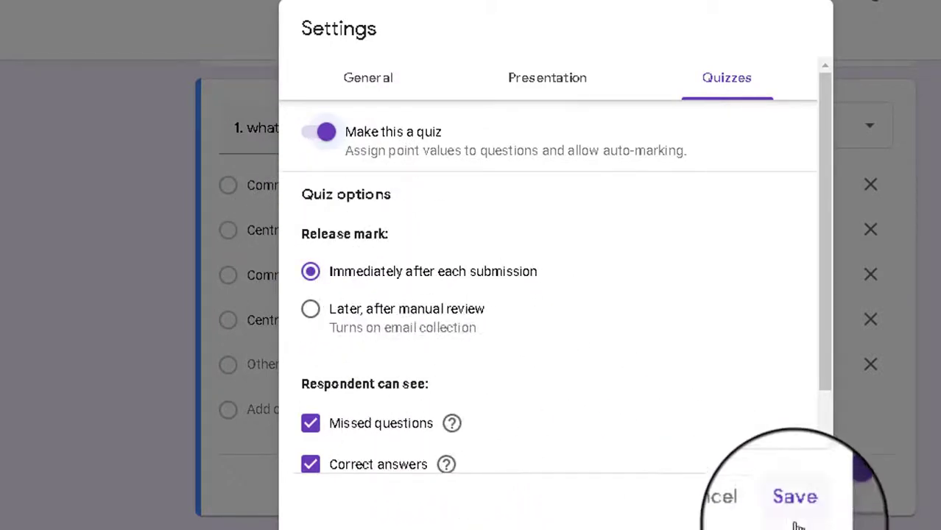
drag(826, 377, 819, 462)
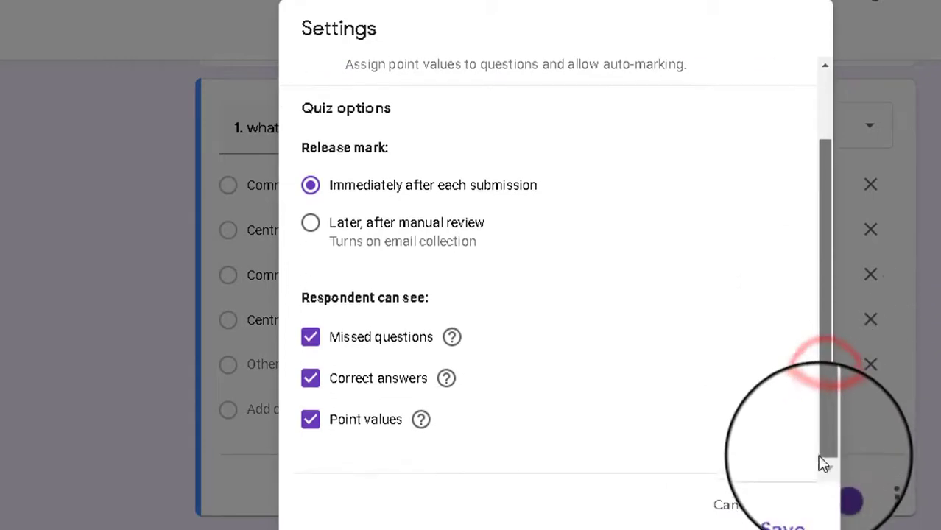
click(790, 507)
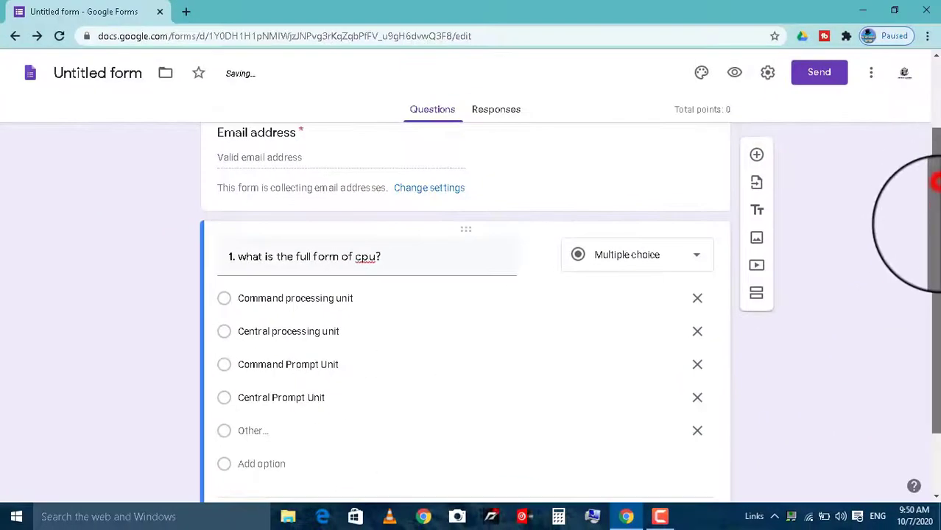
Step: In the CPU question's answer key, mark "Central processing unit" as correct and assign 1 point
drag(932, 192, 929, 280)
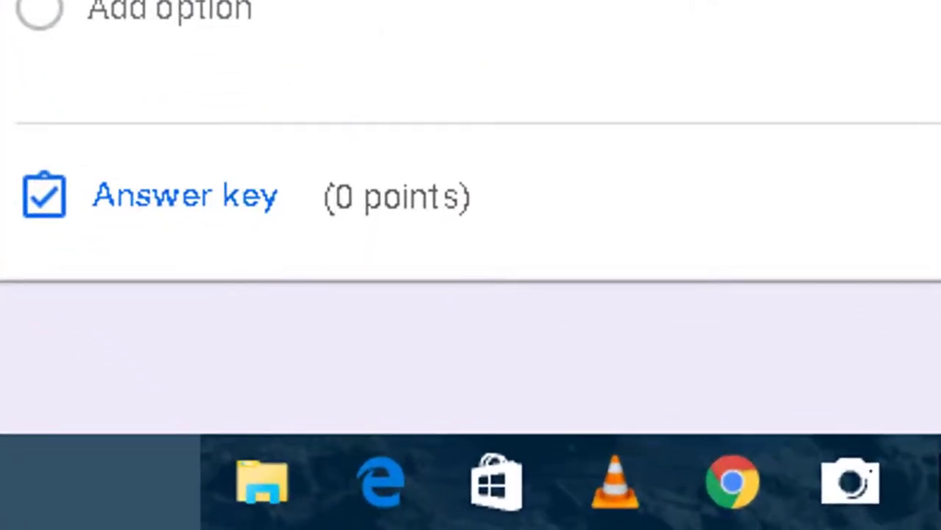
click(184, 195)
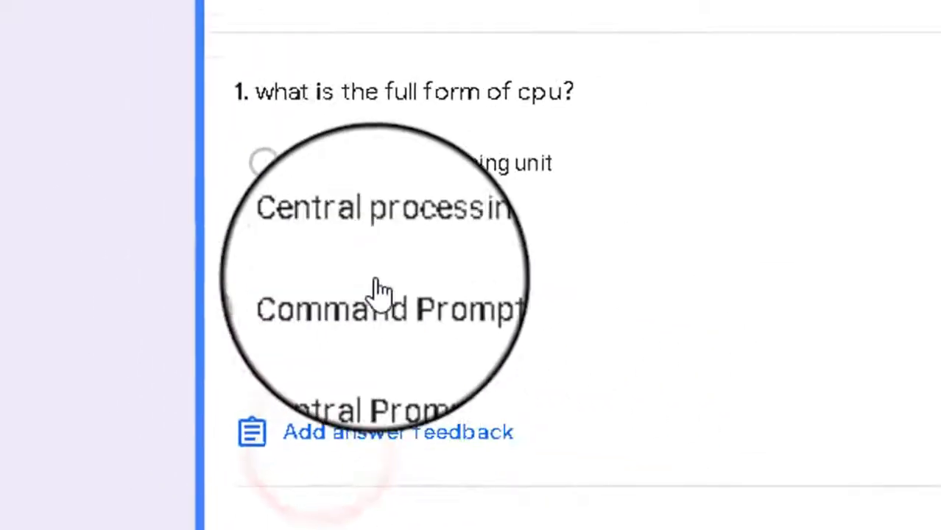
click(263, 230)
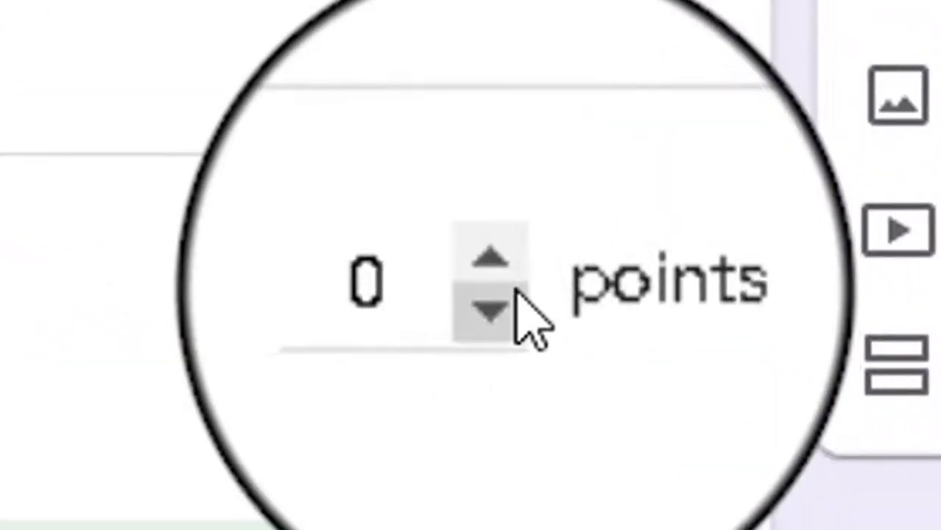
click(492, 267)
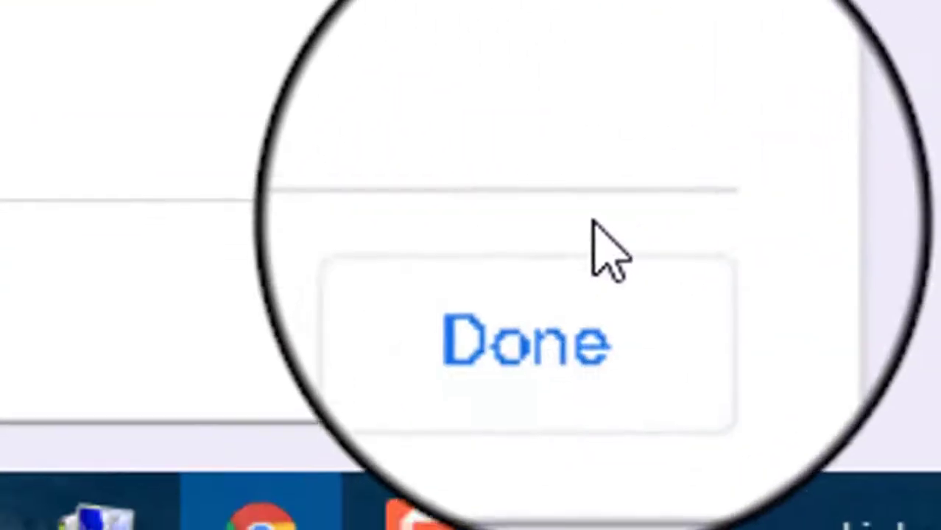
click(561, 313)
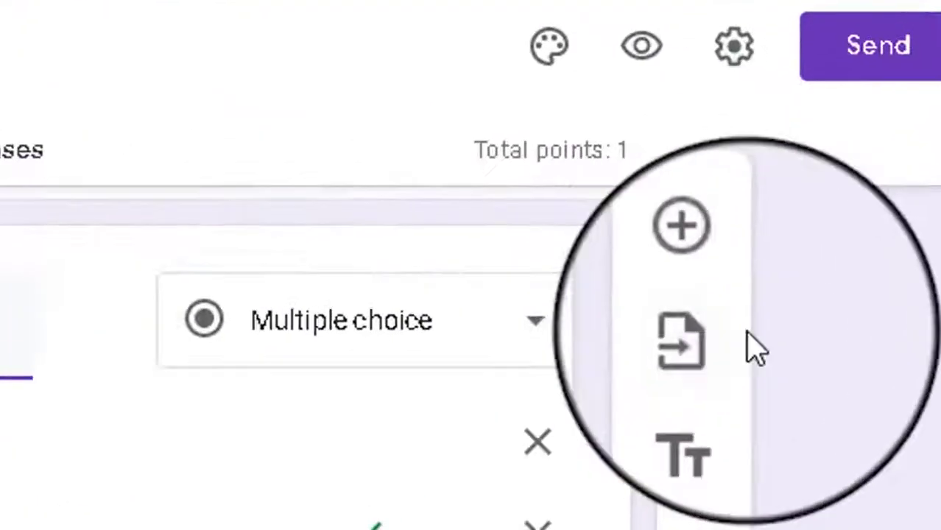
Step: Add a second multiple-choice question reading "2.what is the full form of ALU?"
click(696, 329)
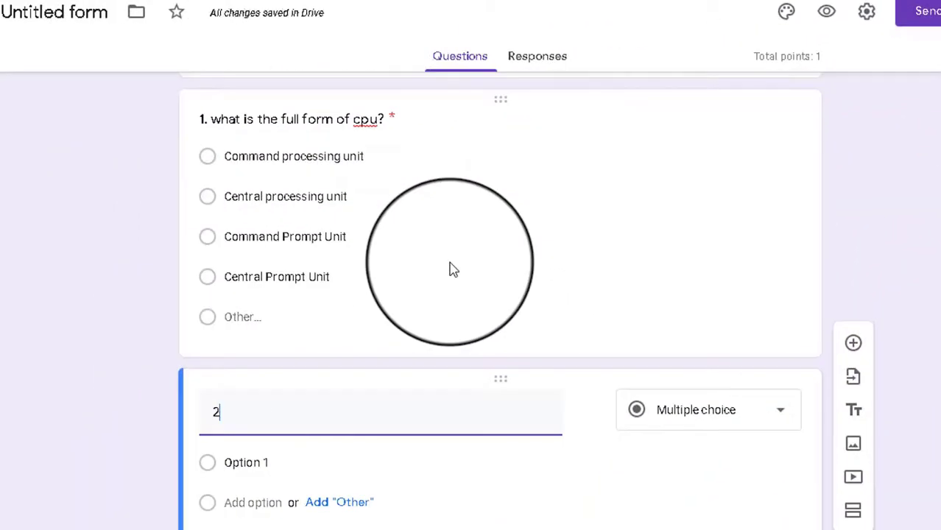
text(2.)
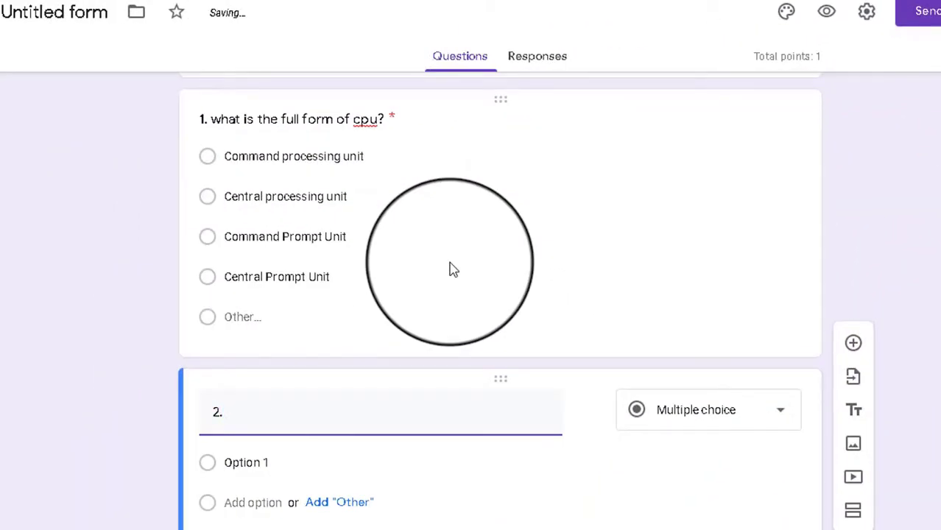
text(what )
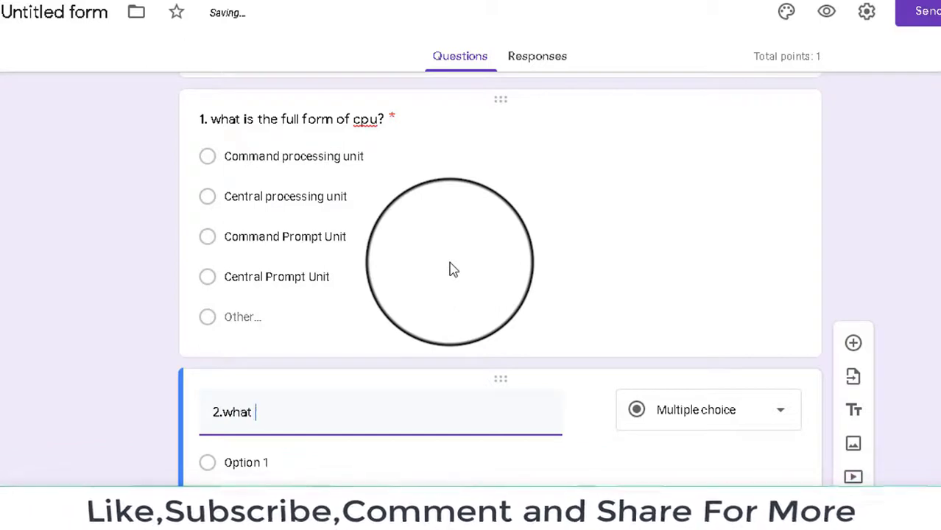
text(is)
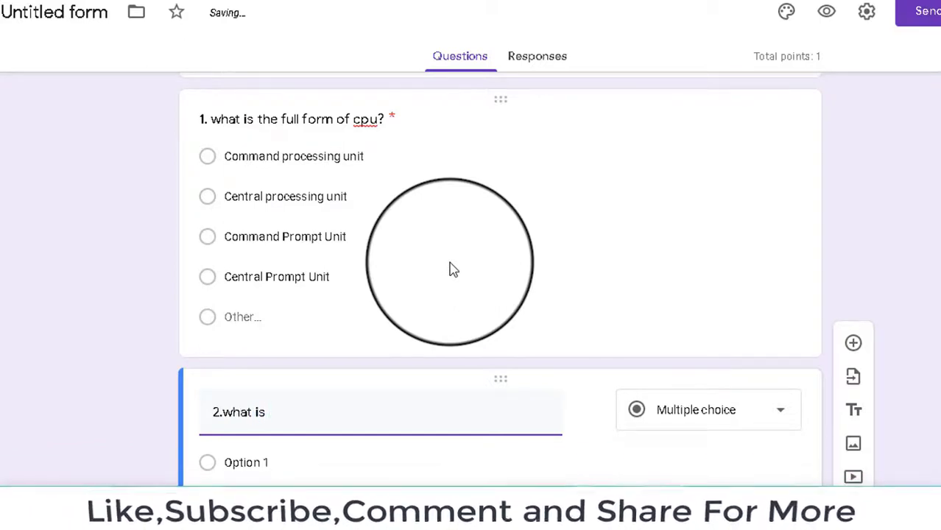
text( the full for)
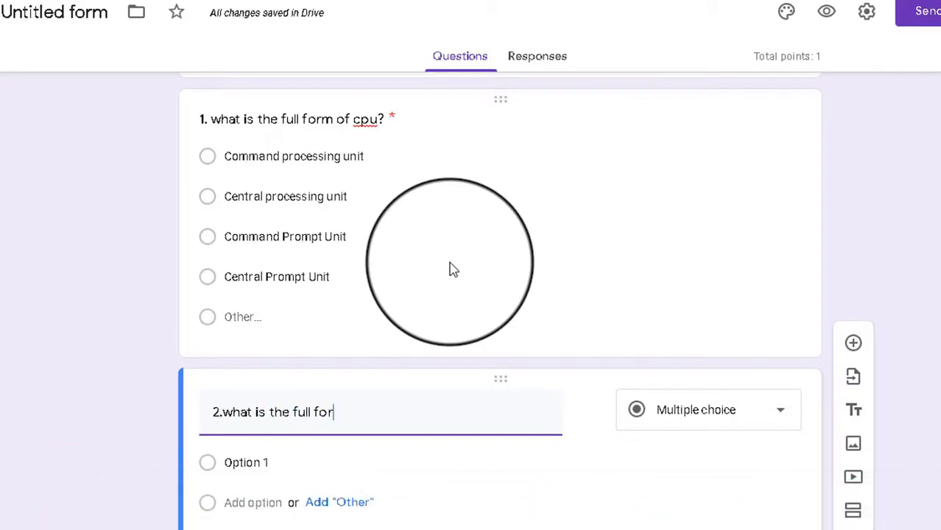
text(m of ALU?)
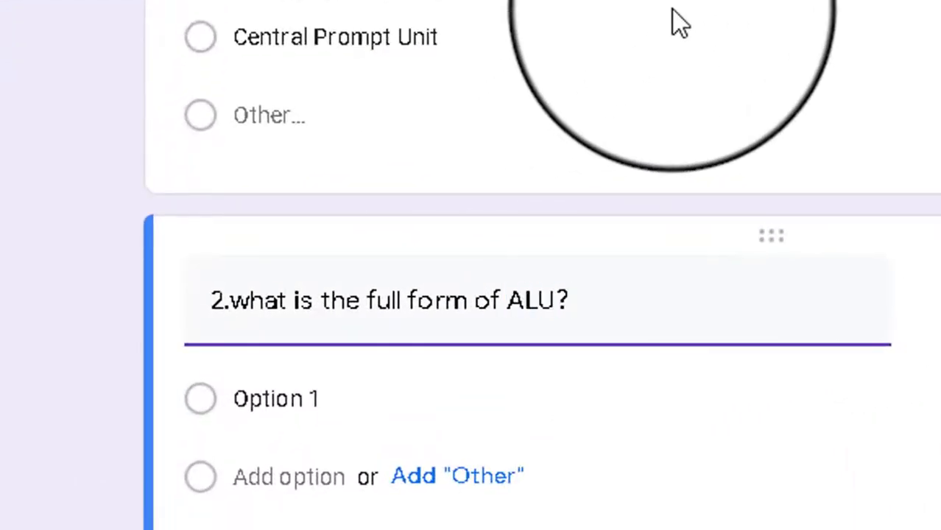
Step: Enter "Arithmetic logic Unit" and "All language unit" as the ALU question's first two answer options
click(302, 398)
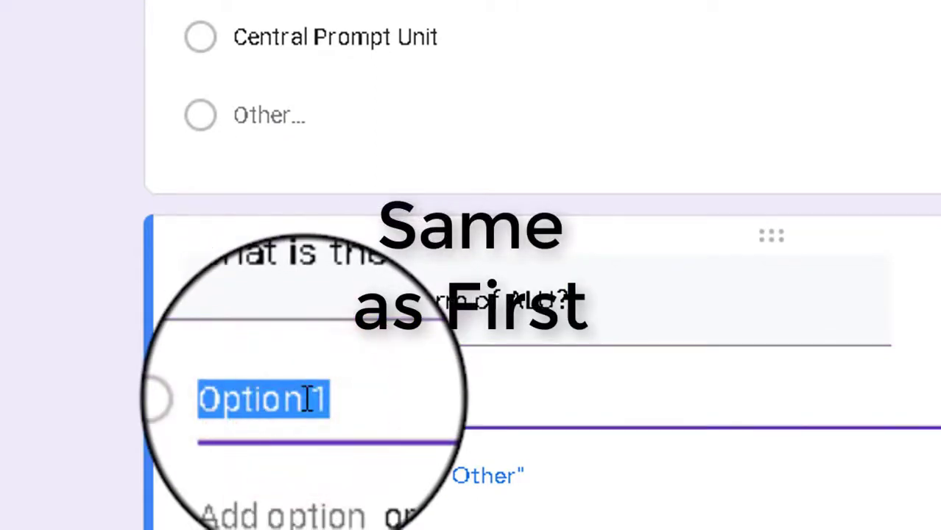
text(Arithmetic logic)
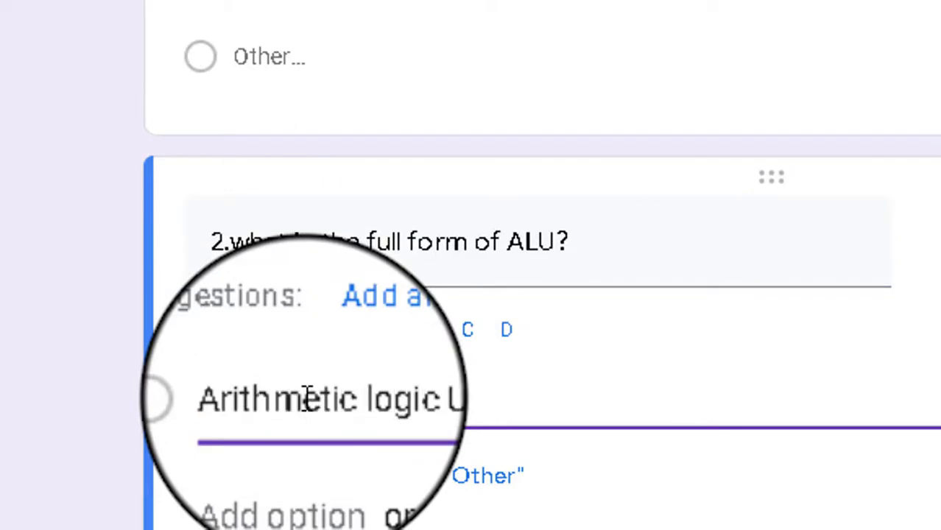
key(Return)
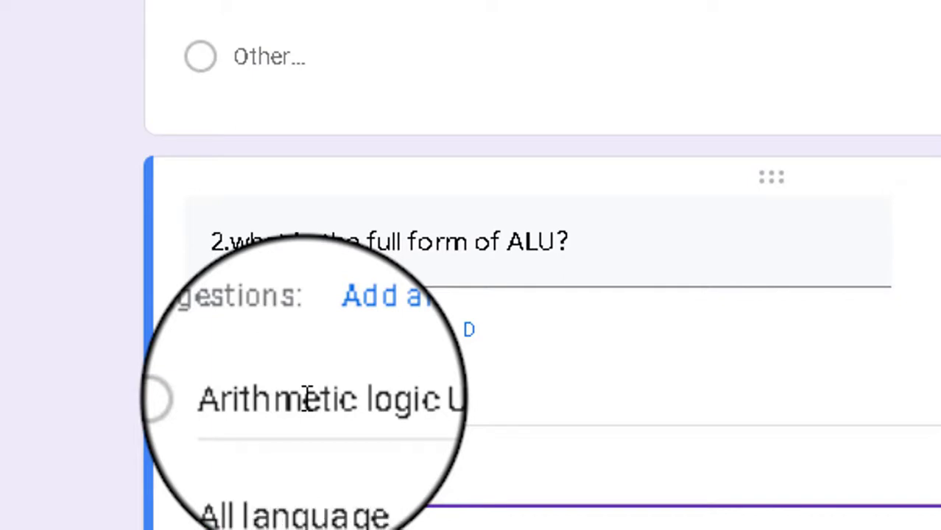
Step: Set the ALU question's third answer option to "arithmetical logical unit of operation"
scroll(307, 398, down, 4)
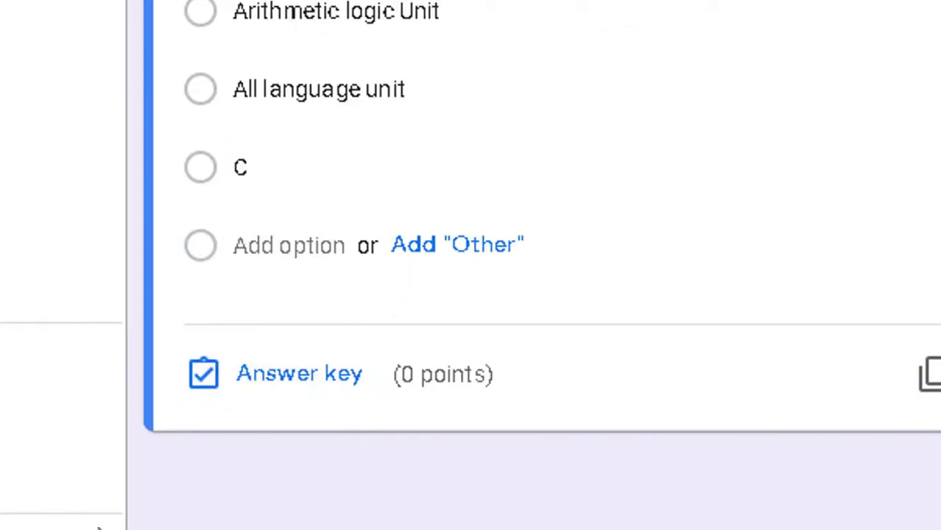
click(323, 161)
key(BackSpace)
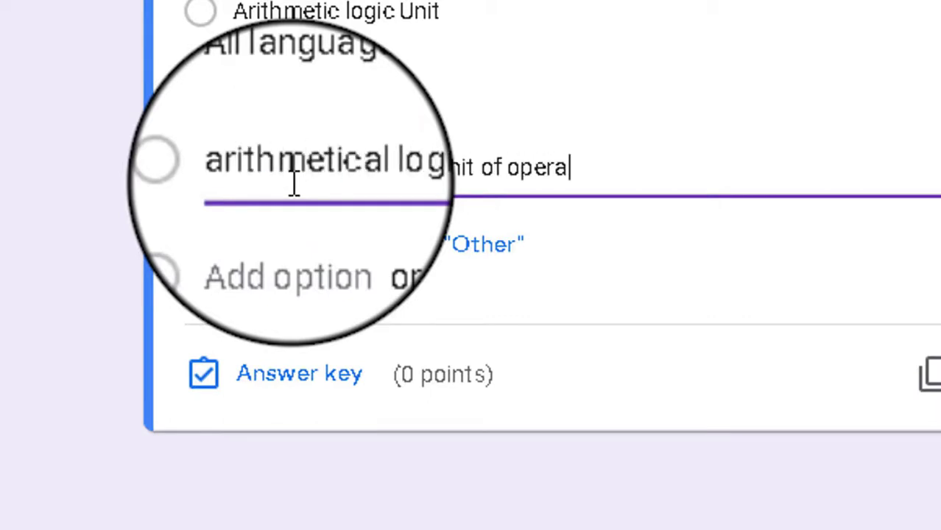
Step: Add "all of the above" as the ALU question's fourth answer option
key(Return)
text(all)
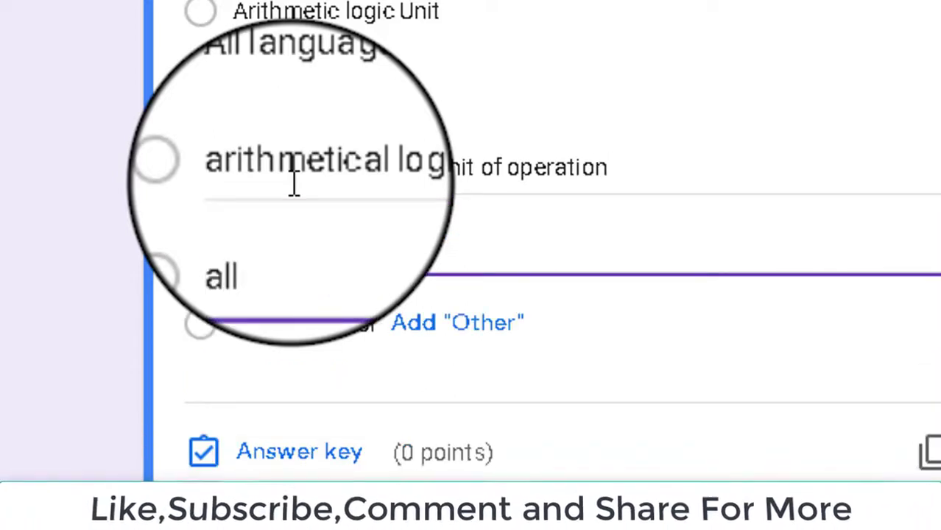
key(BackSpace)
text(luminium)
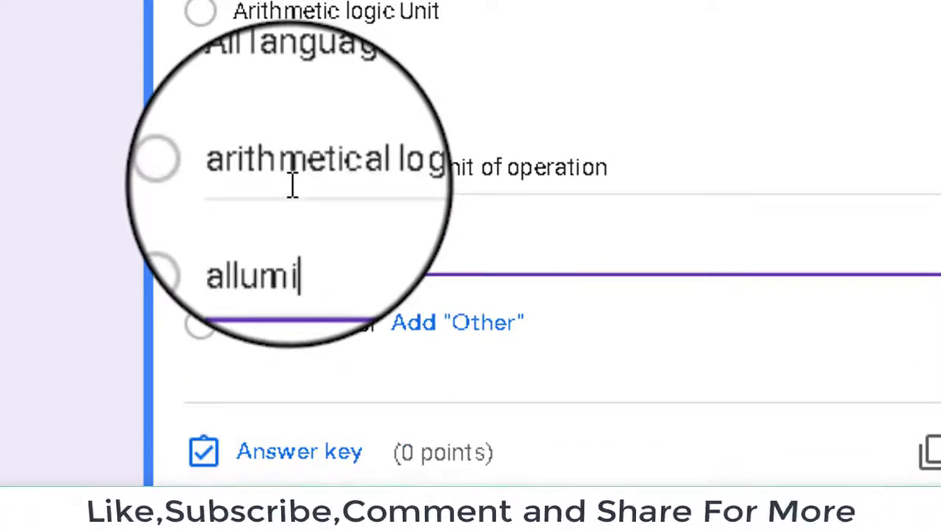
key(BackSpace)
key(BackSpace)
key(BackSpace)
key(BackSpace)
key(BackSpace)
key(BackSpace)
key(BackSpace)
key(BackSpace)
key(BackSpace)
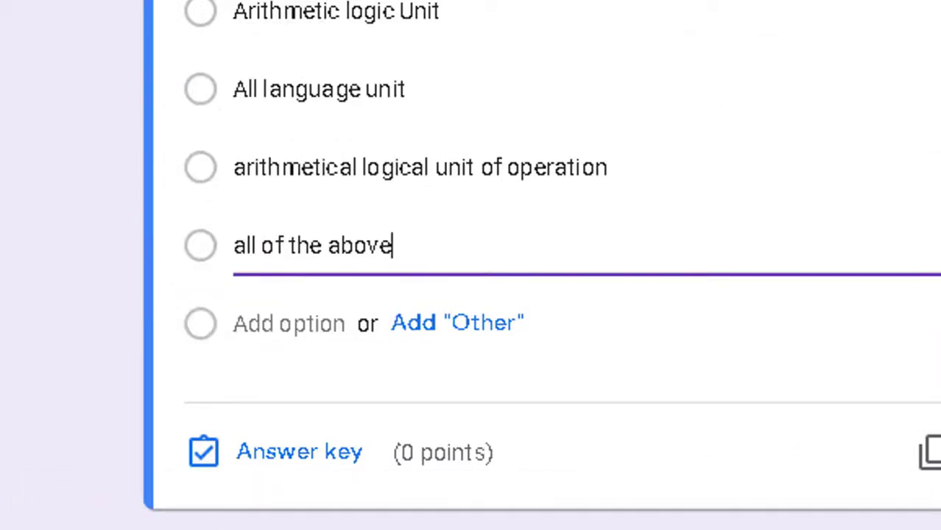
Step: In the ALU question's answer key, select the correct answer and assign 1 point
click(206, 455)
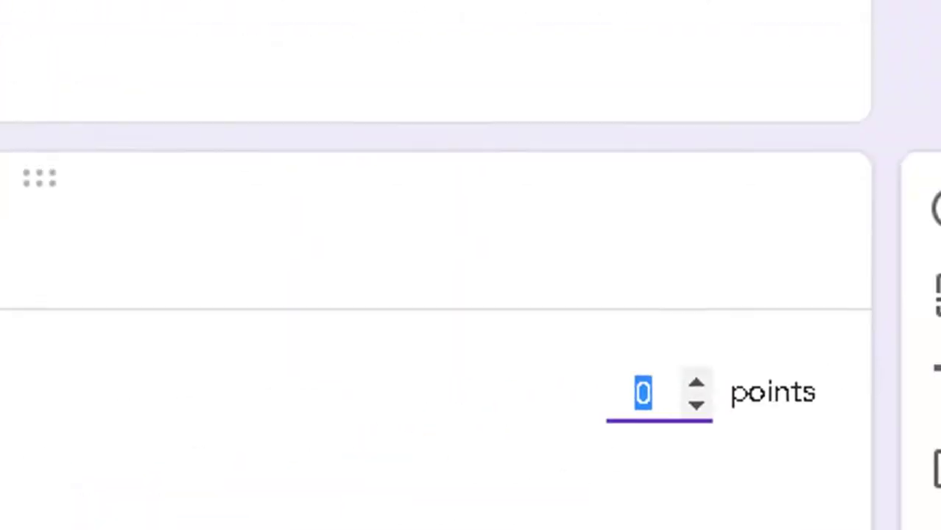
click(147, 511)
click(650, 362)
click(617, 488)
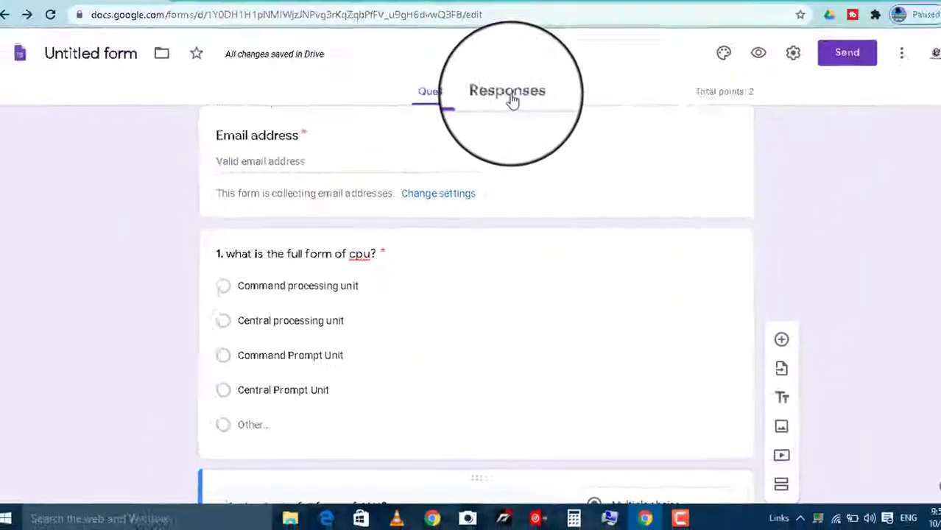
Step: Check the form's responses, and preview the quiz down to the ALU question before returning to the editor
click(500, 110)
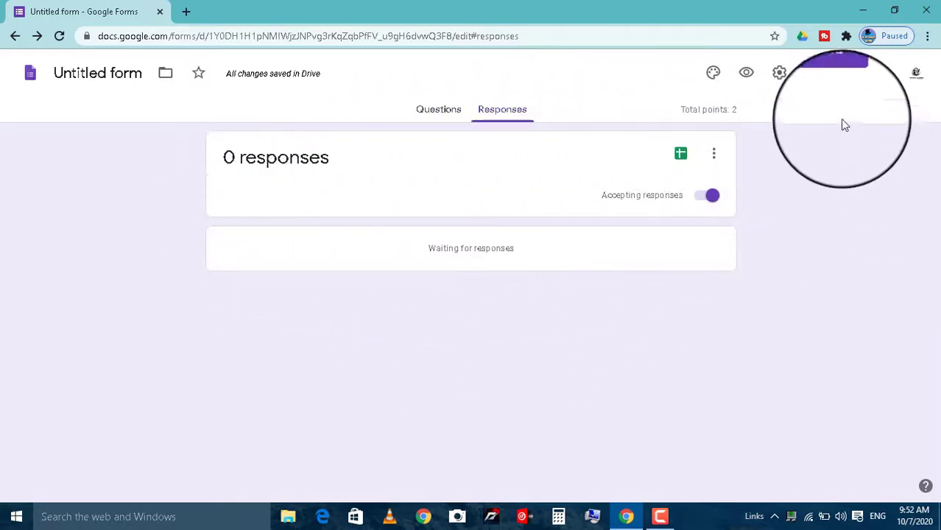
click(438, 110)
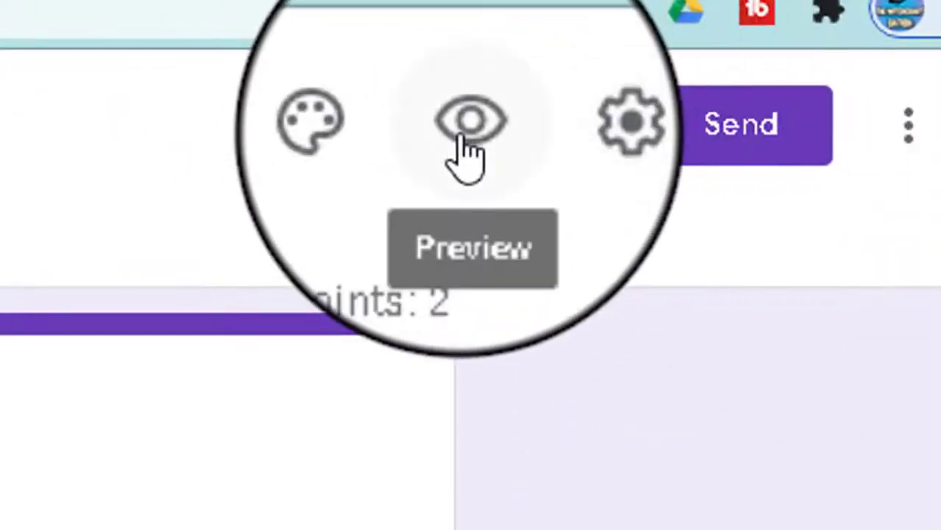
click(465, 151)
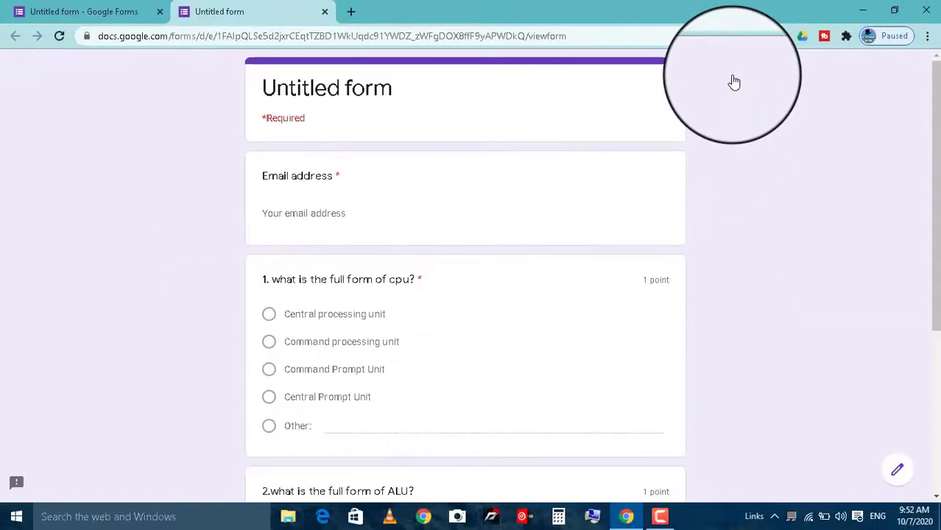
drag(935, 117, 935, 267)
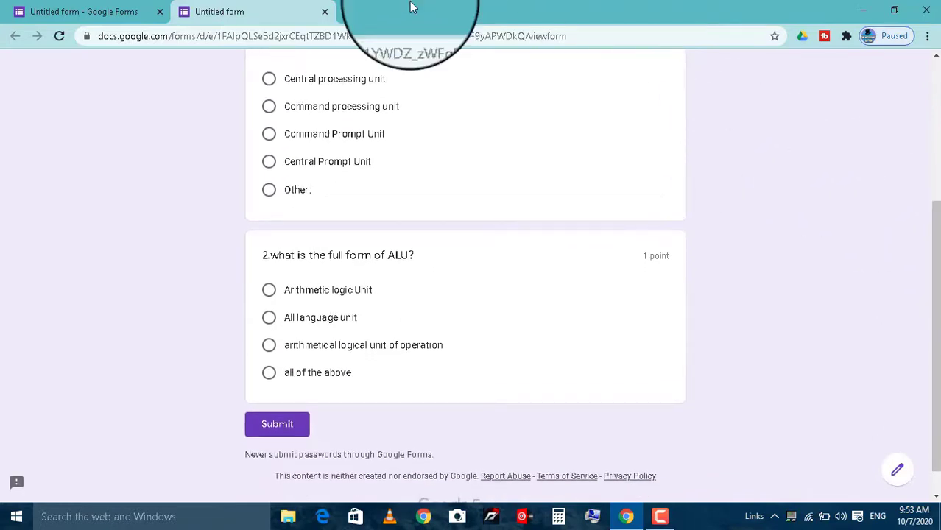
click(41, 9)
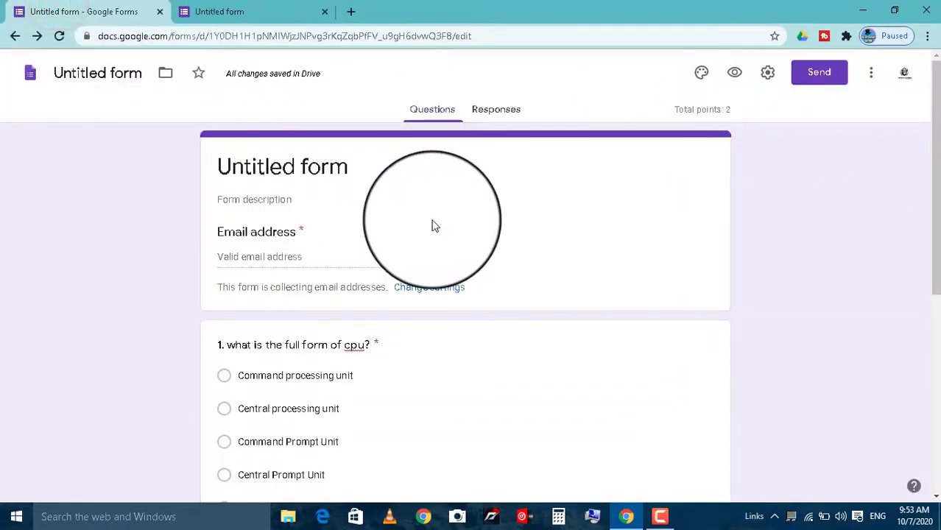
Step: Try the light blue theme colour on the form, and change the theme colour to orange
click(703, 75)
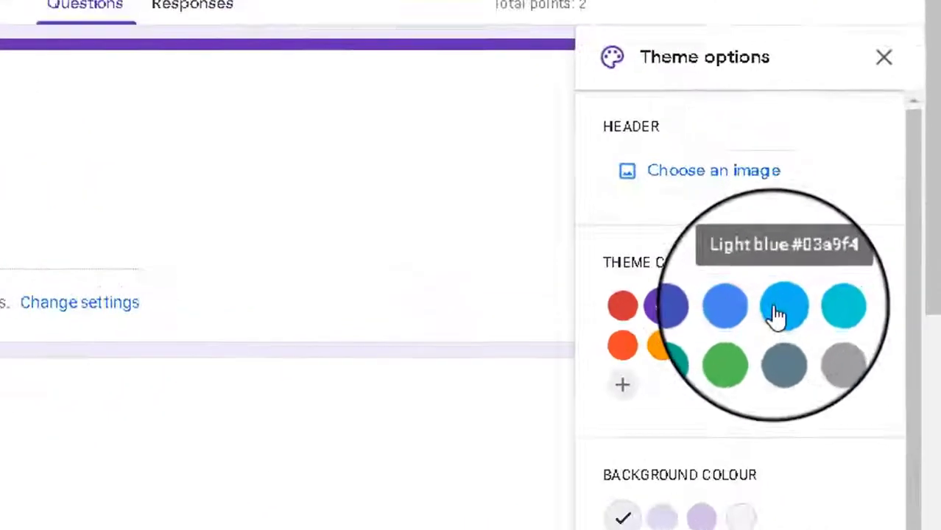
click(777, 315)
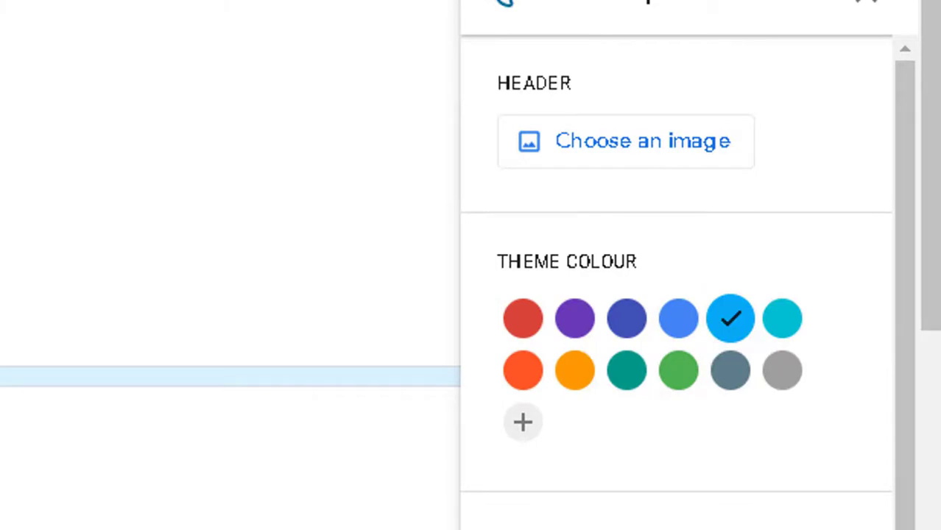
click(512, 335)
click(532, 387)
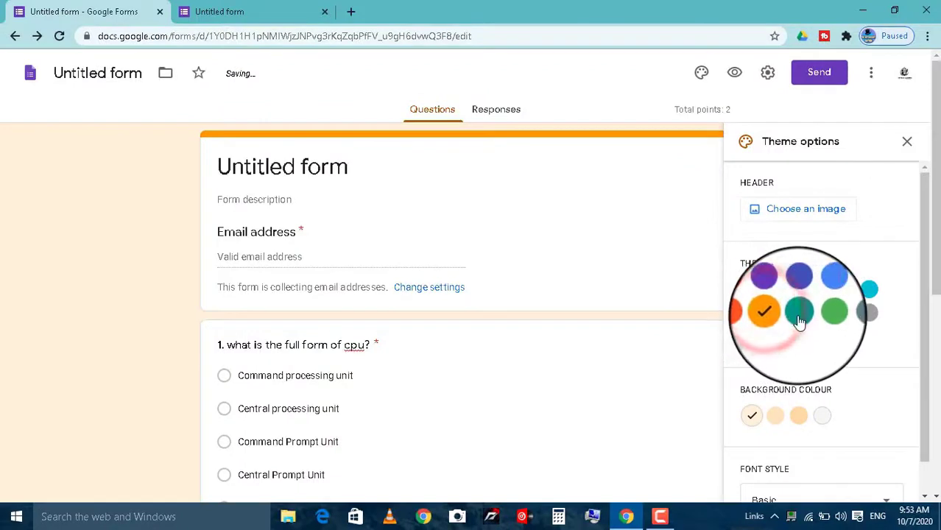
Step: Change the theme colour to teal, try the dark teal and grey backgrounds, and settle on the lightest teal background
click(744, 337)
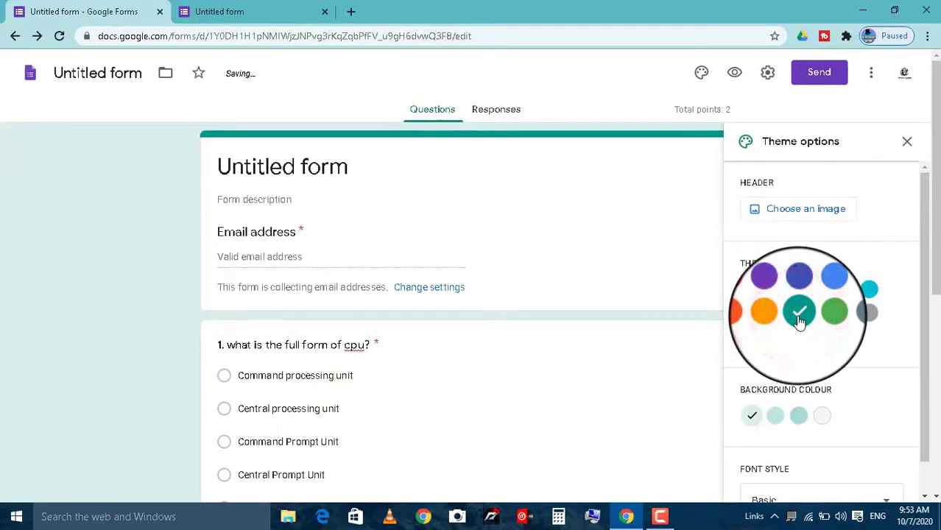
click(775, 417)
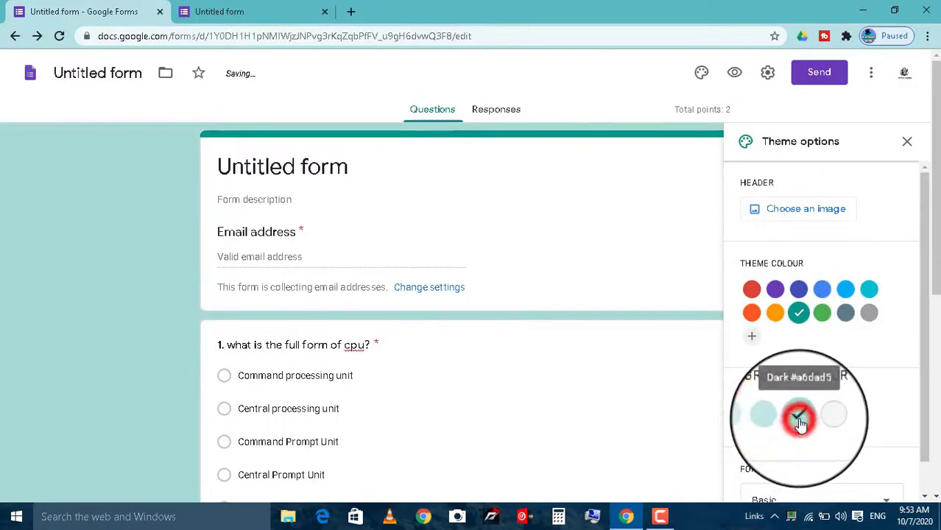
click(818, 421)
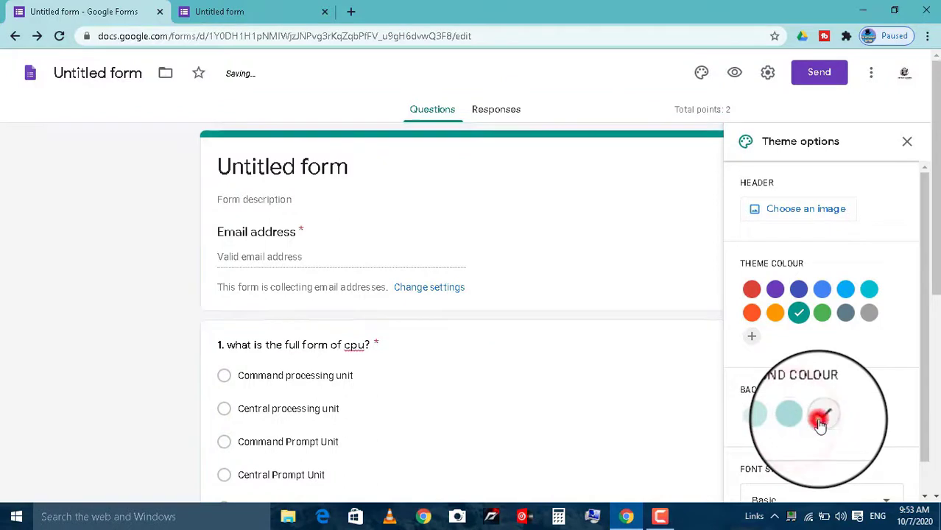
click(748, 426)
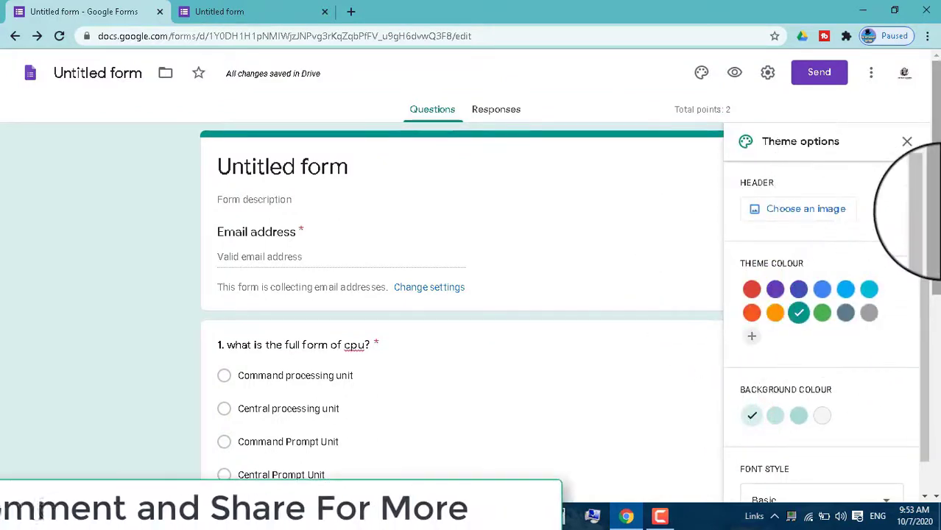
Step: Look through the available font styles without changing the font, and close the theme options
drag(925, 209, 917, 282)
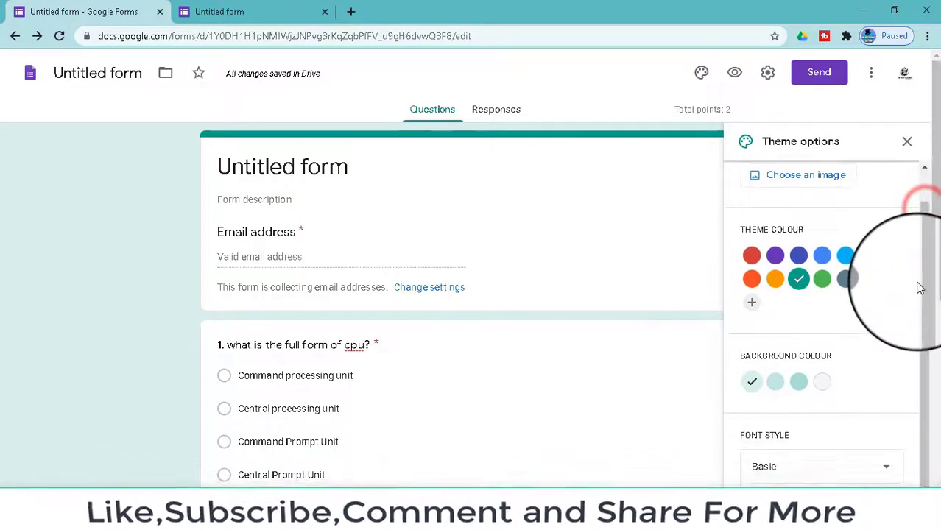
click(889, 466)
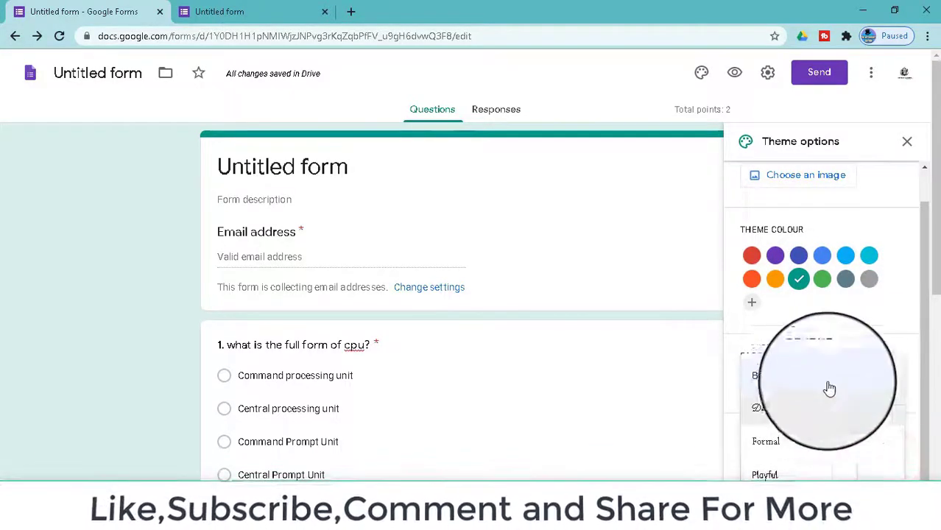
click(702, 384)
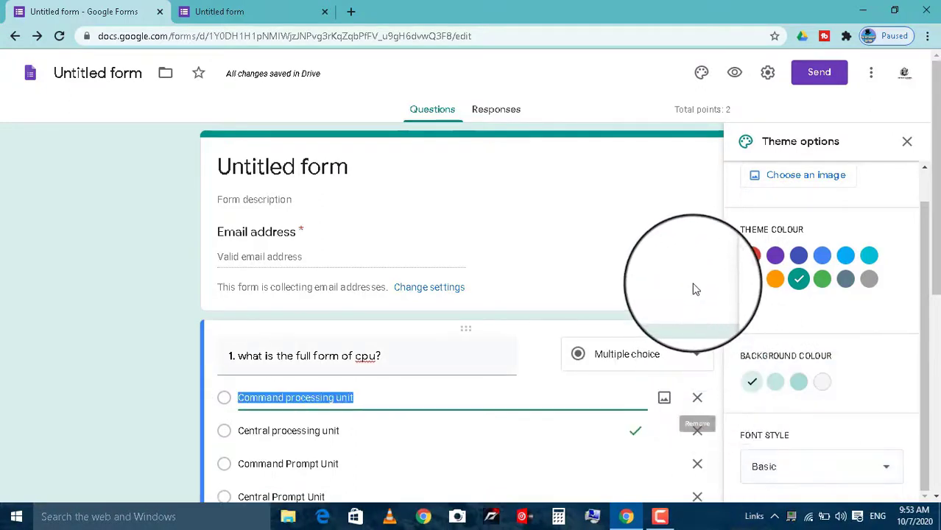
click(910, 174)
click(908, 145)
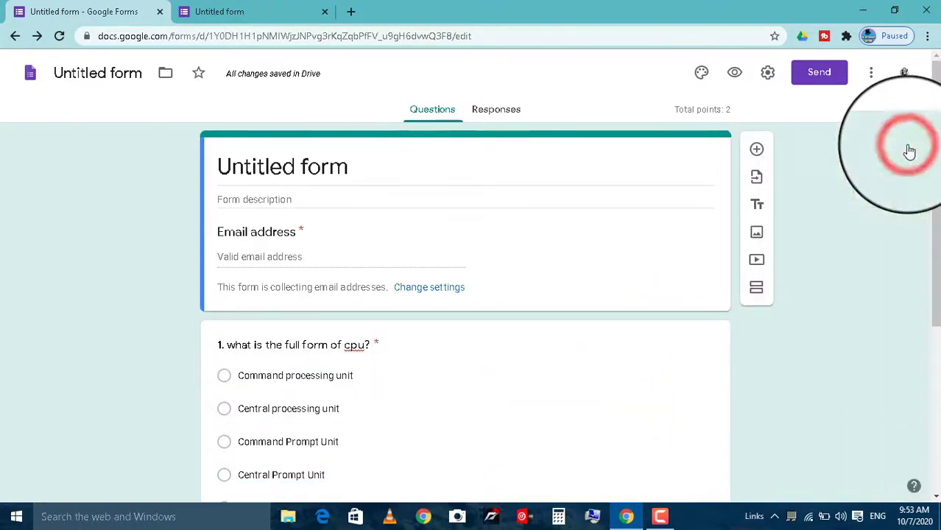
Step: Title the form "Chhatisgarh Board State And Council researches" and set its description to "Subject-Computer Test"
mouse_move(937, 160)
mouse_down()
mouse_move(935, 294)
mouse_move(935, 162)
mouse_up()
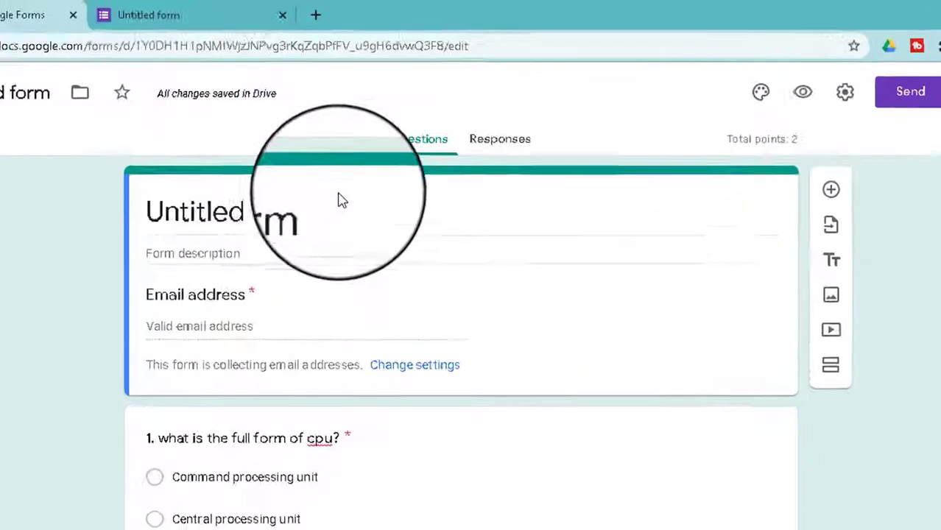
click(378, 174)
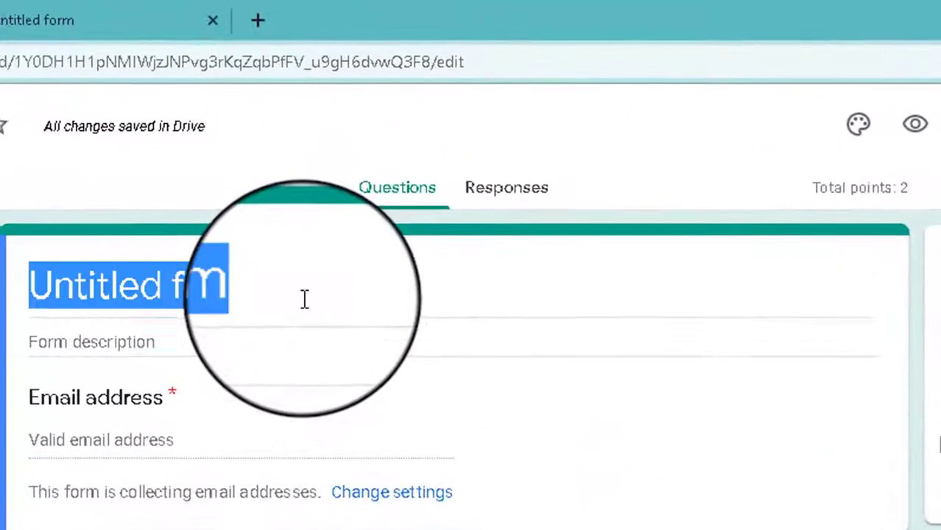
key(BackSpace)
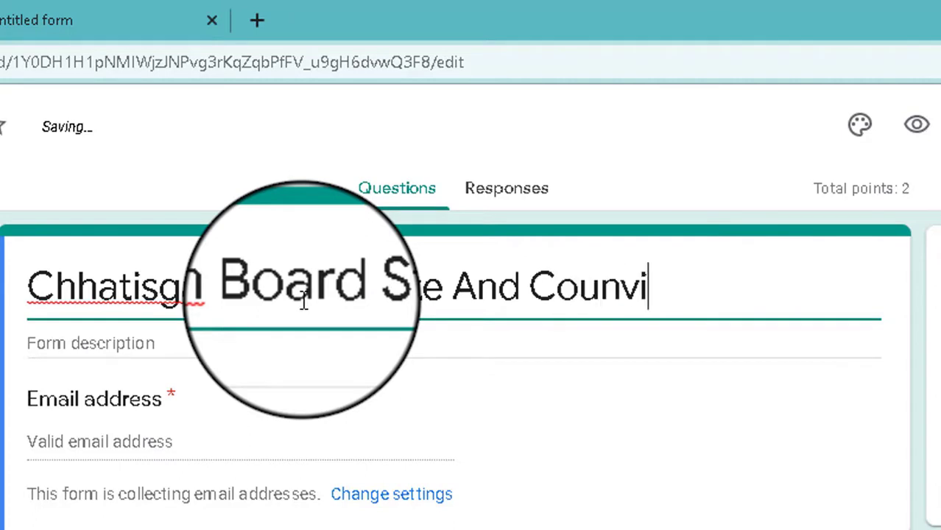
key(BackSpace)
text(cil)
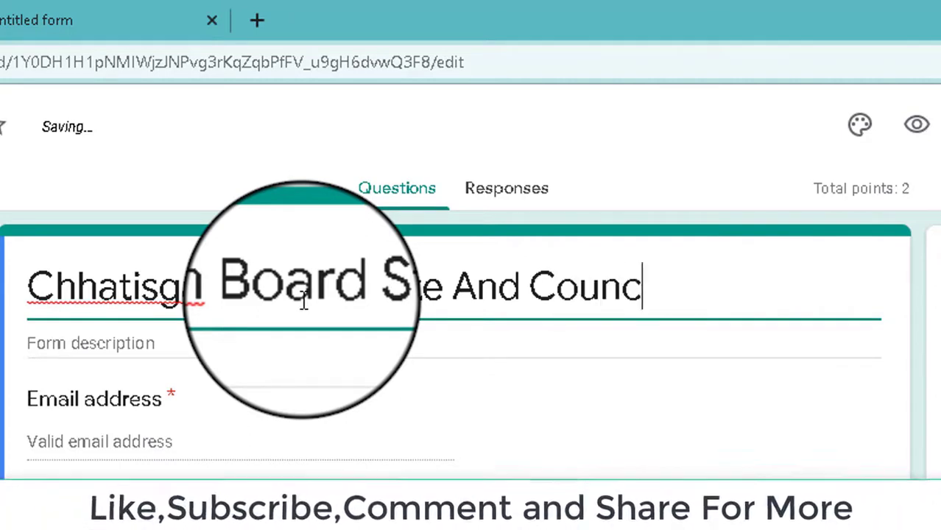
text(easearches)
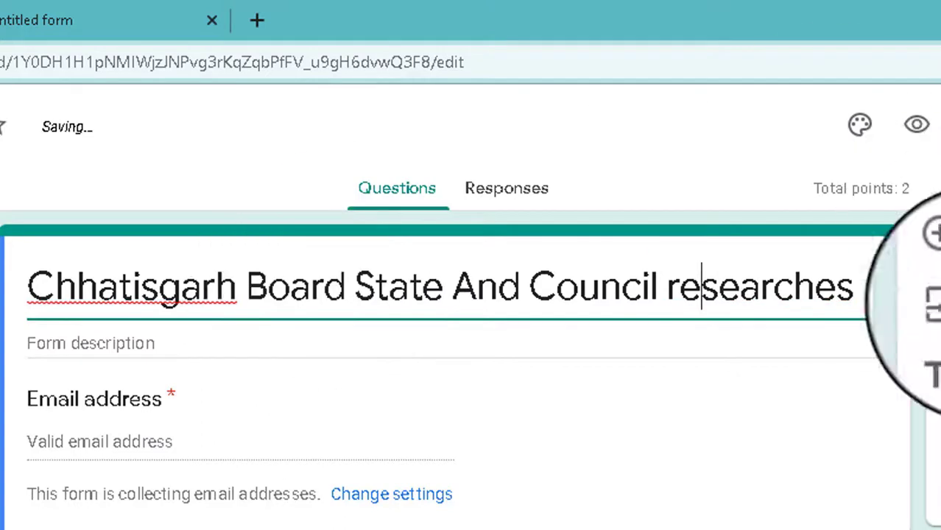
click(96, 354)
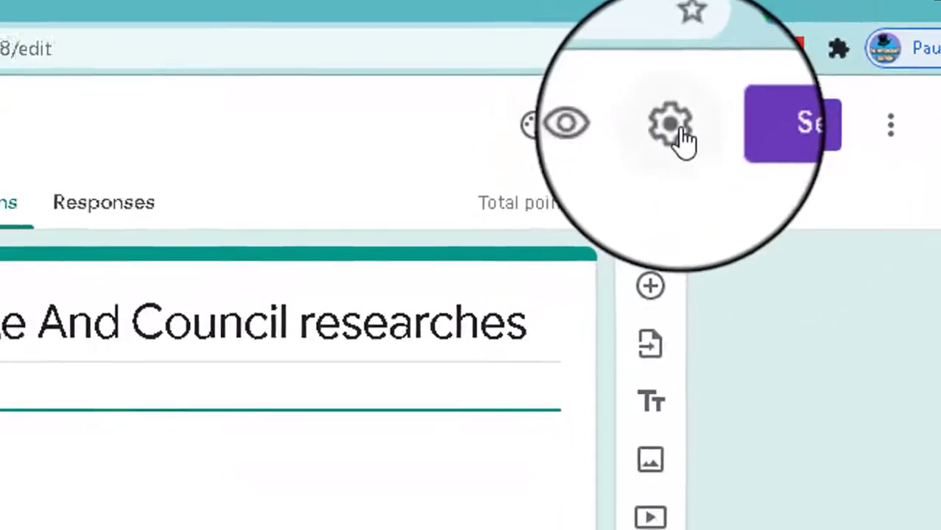
Step: Try the limit to 1 response in the form's general settings, turn it off again, and save the settings
click(644, 169)
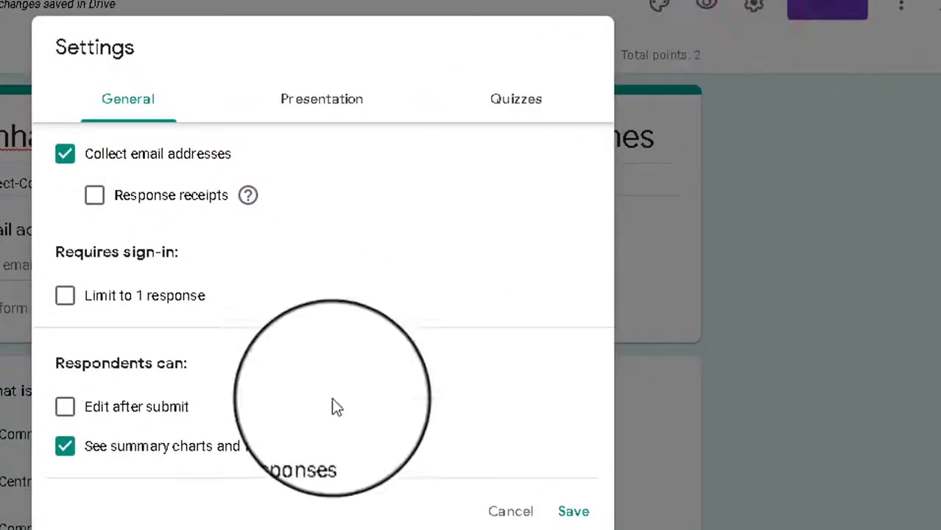
click(65, 295)
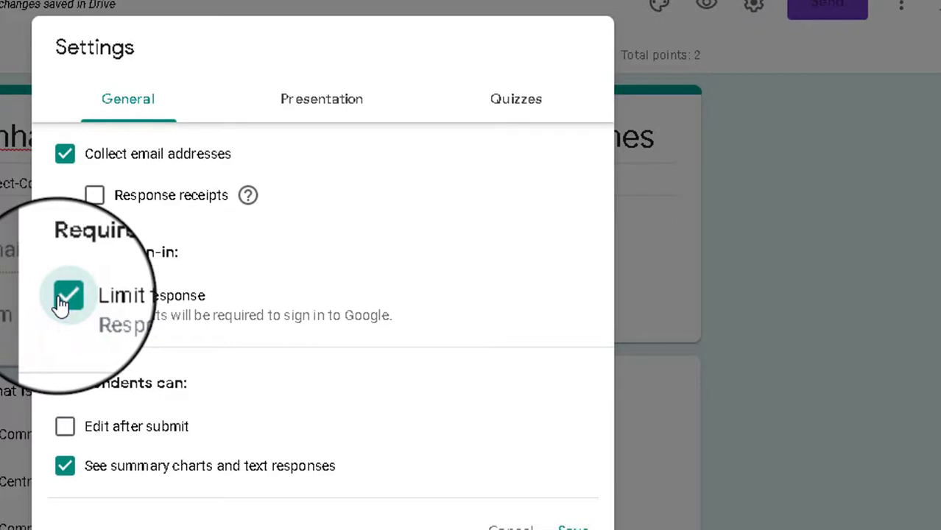
click(64, 295)
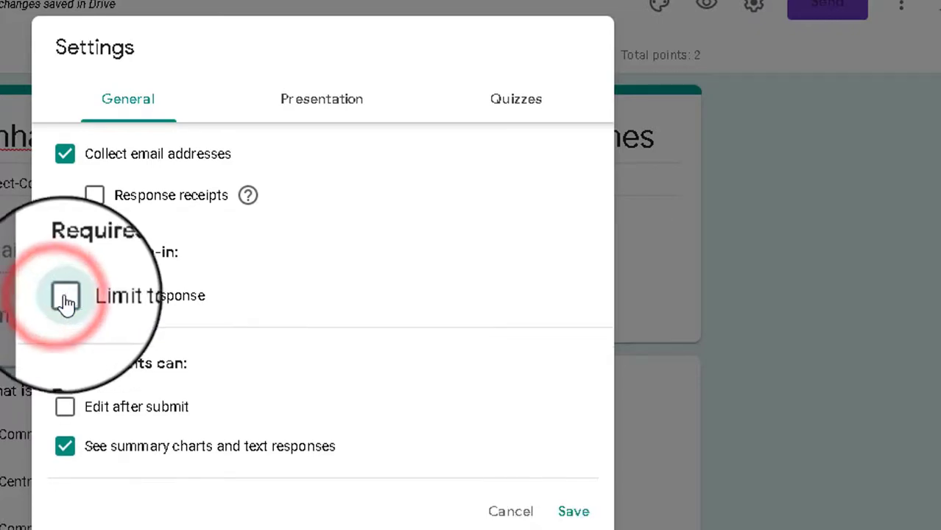
click(578, 511)
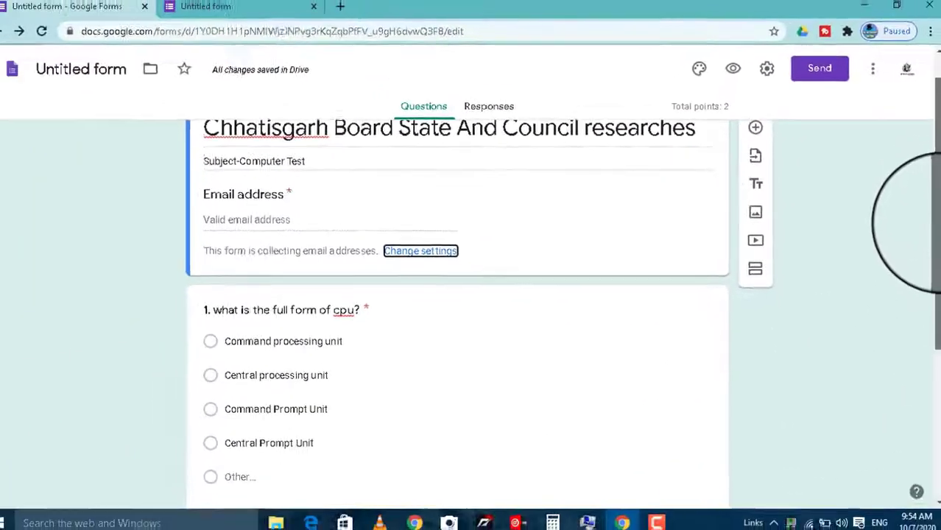
Step: In the quiz preview, enter the respondent's email address and answer the CPU question with "Central processing unit"
drag(930, 229, 932, 207)
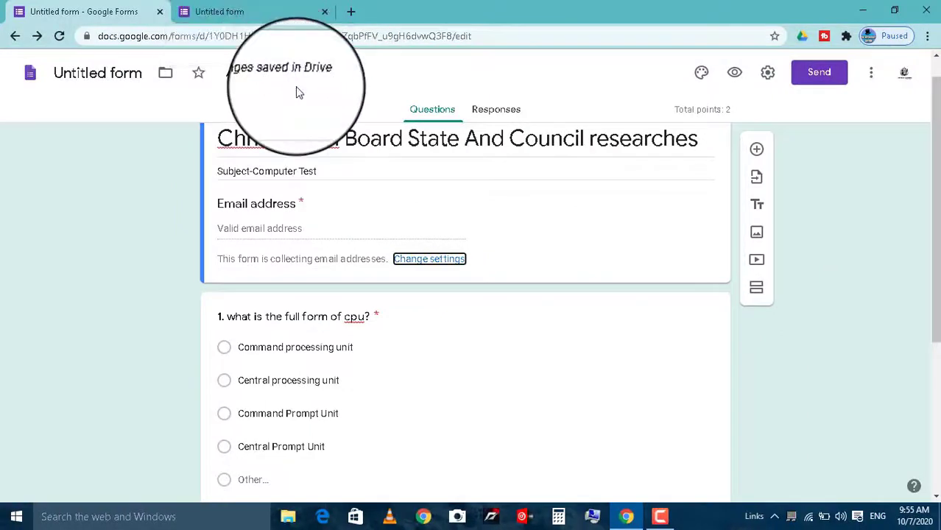
click(256, 10)
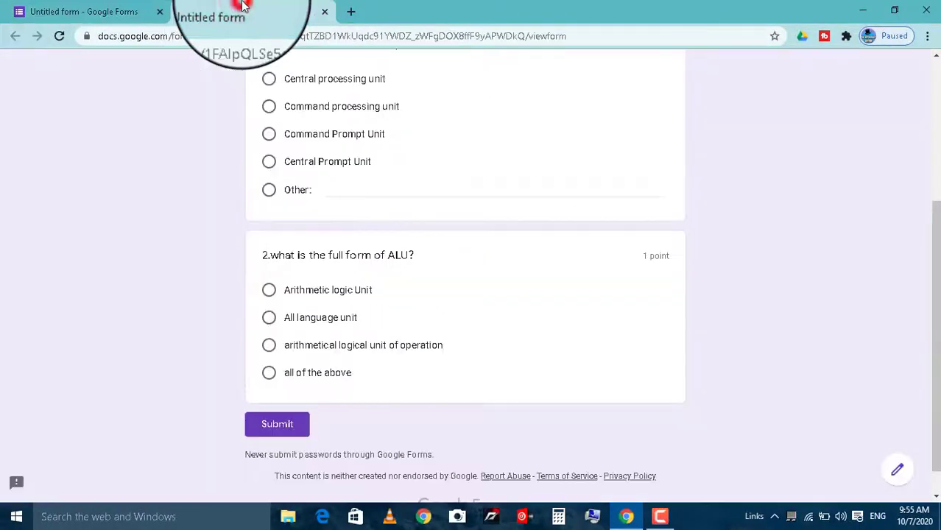
scroll(929, 280, up, 3)
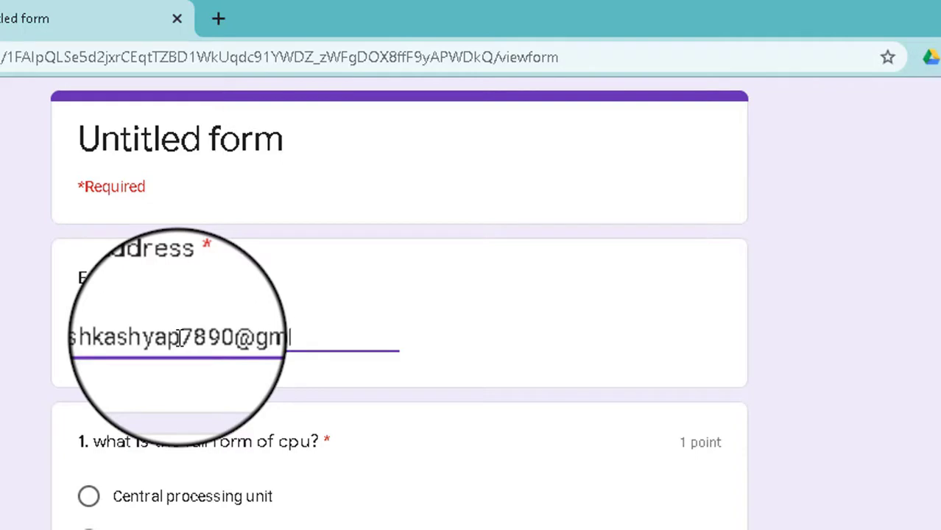
click(88, 496)
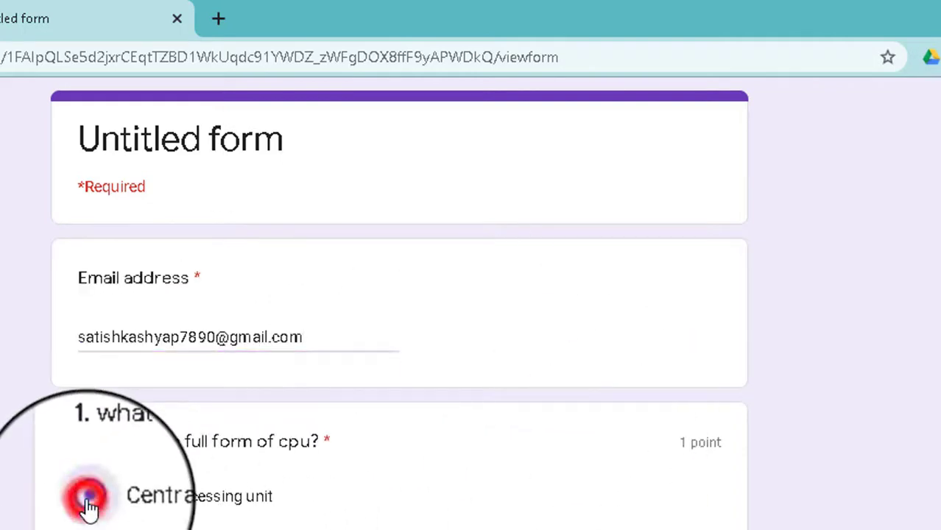
Step: Answer the ALU question with "Arithmetic logic Unit", change the answer to "All language unit", and submit the quiz
scroll(825, 444, down, 3)
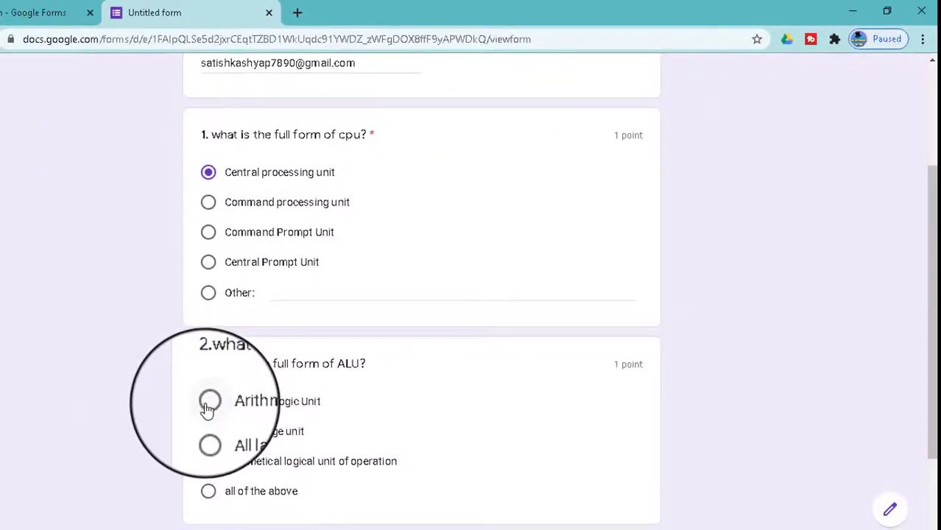
click(208, 402)
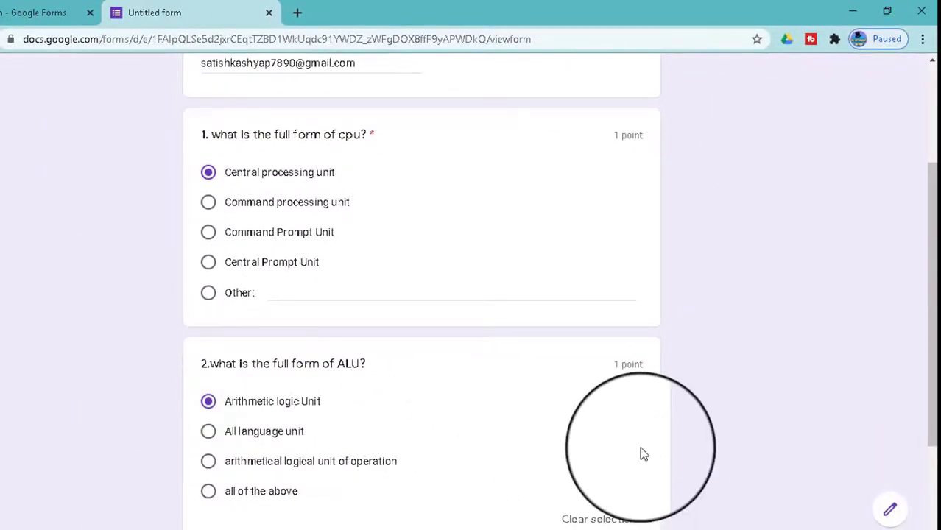
click(208, 431)
scroll(894, 383, down, 2)
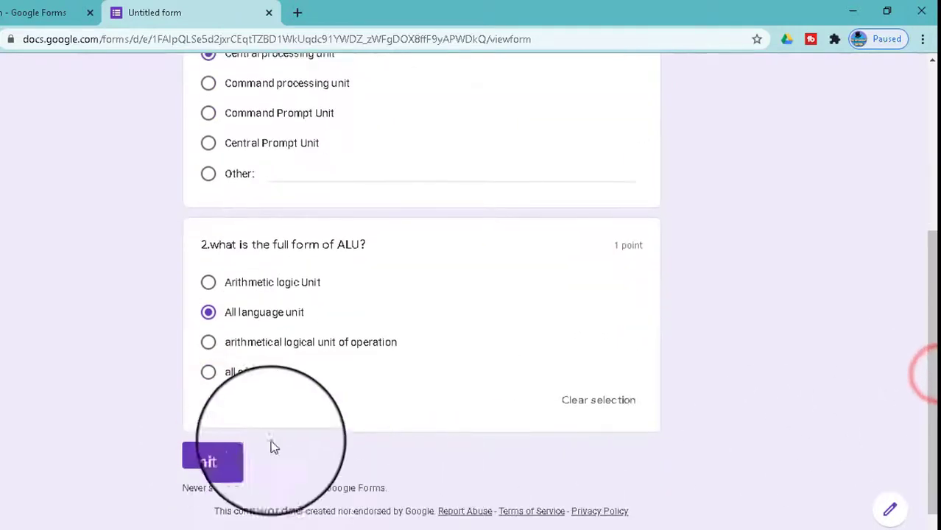
click(217, 458)
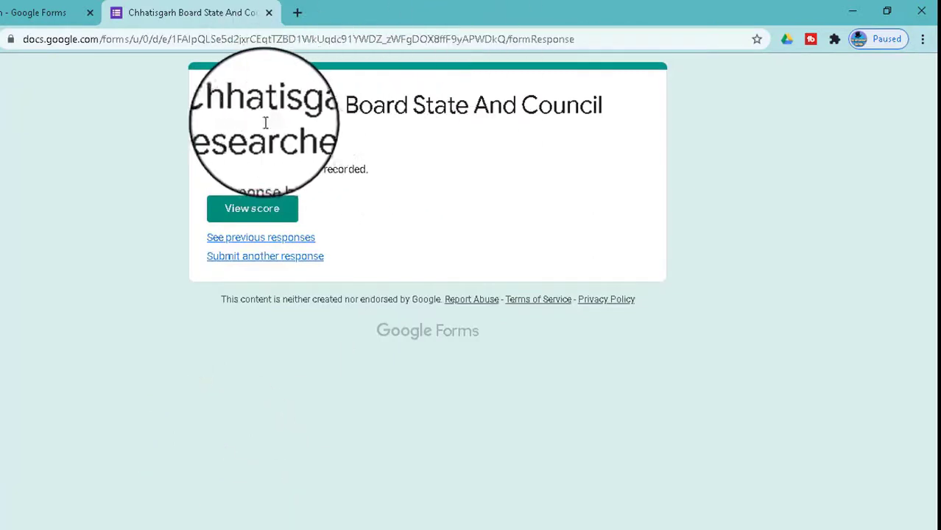
Step: View the submitted quiz's score, review the marked answers down to the ALU question, and close the score page
click(260, 215)
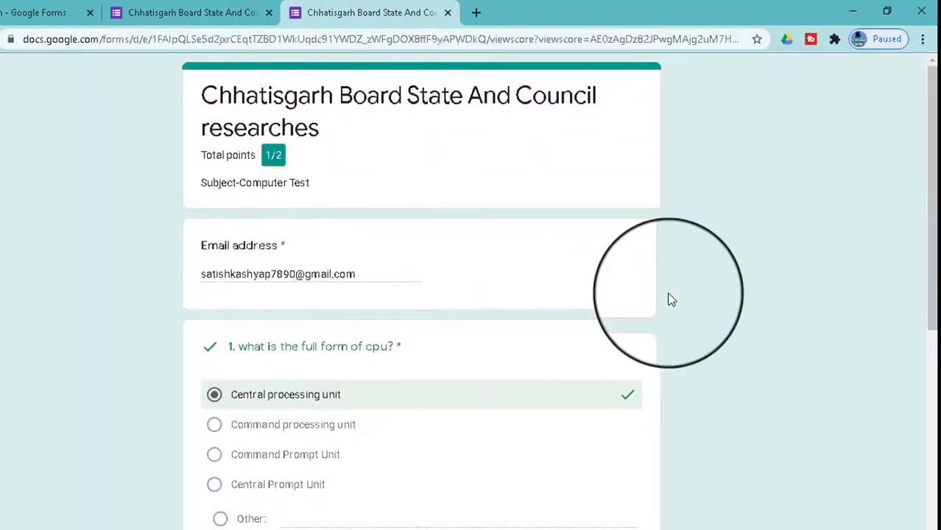
drag(925, 185, 917, 372)
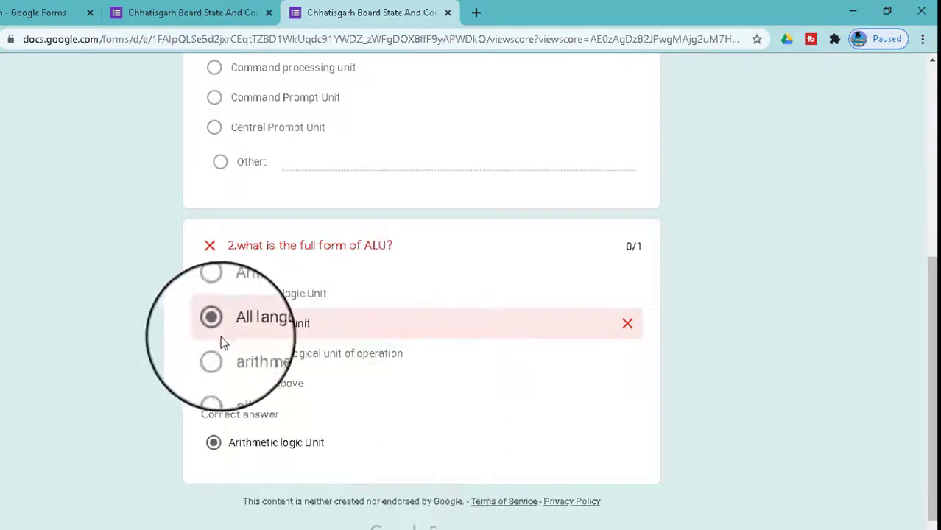
click(447, 12)
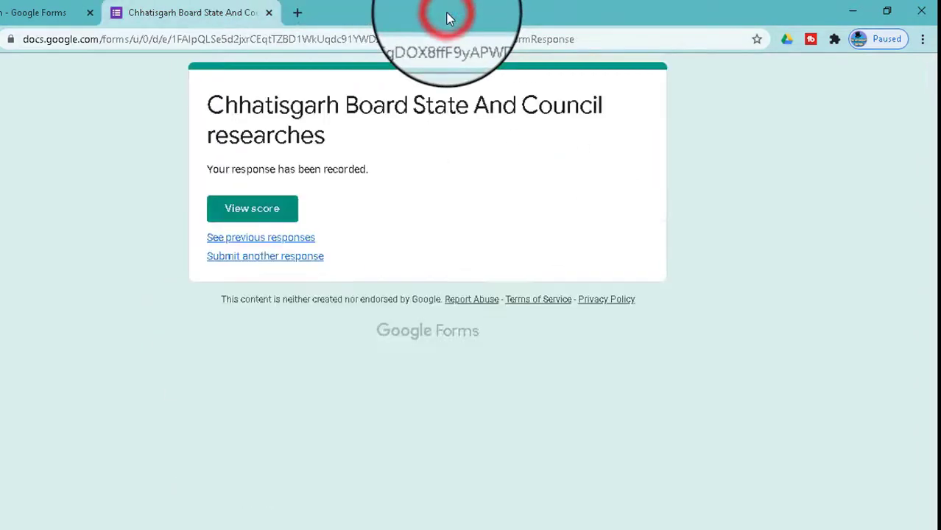